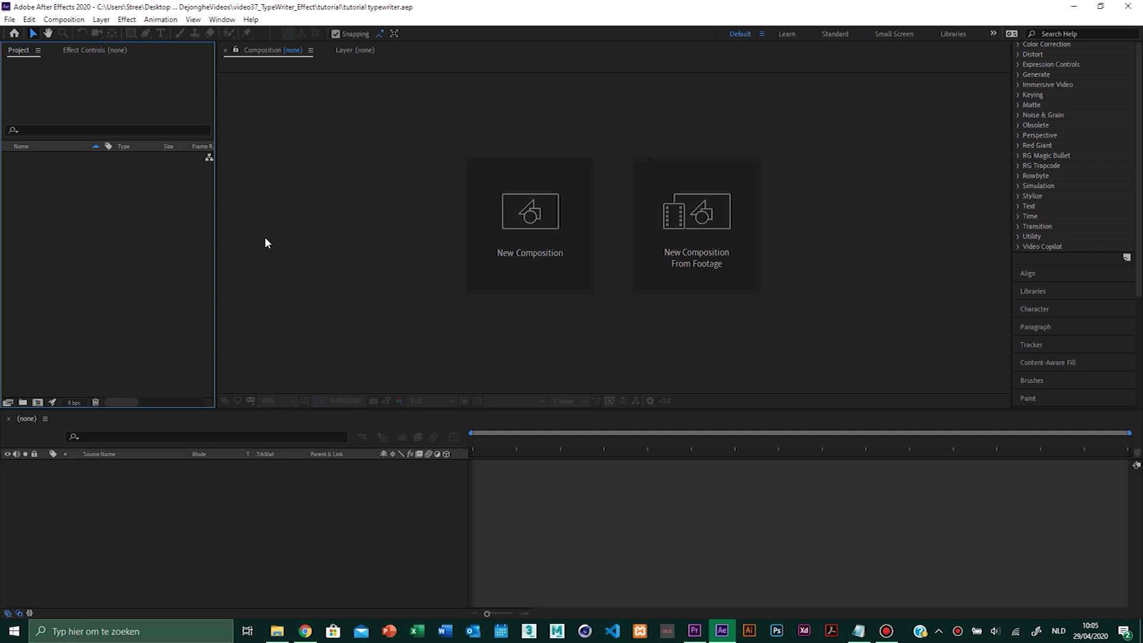
Start a new 1920×1080 composition and name it Main.
left_click(205, 462)
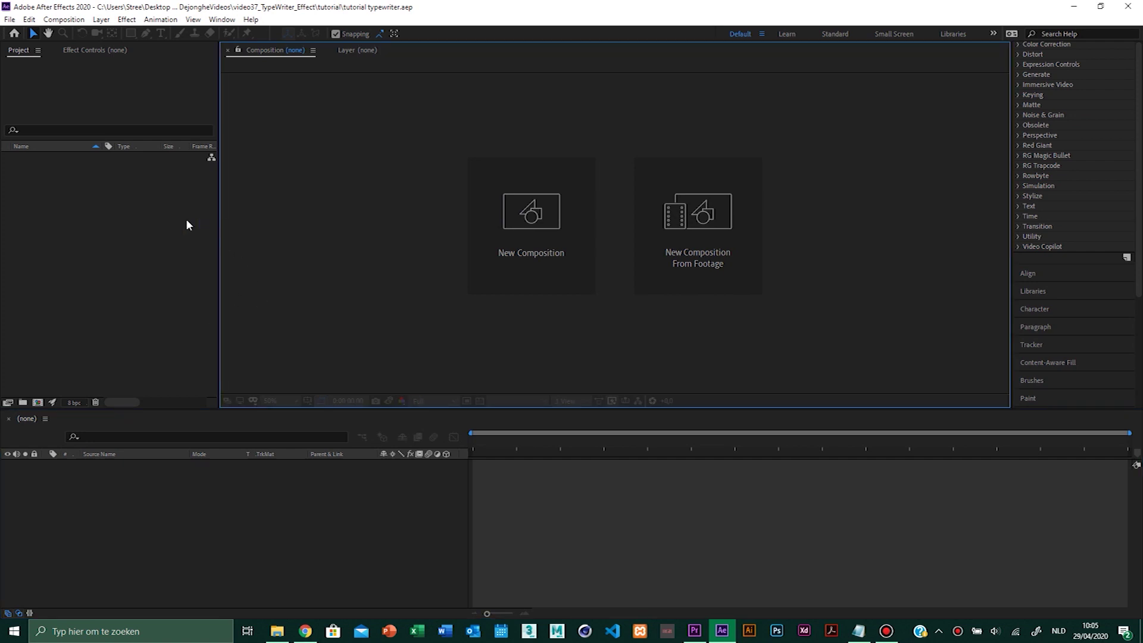
left_click(131, 224)
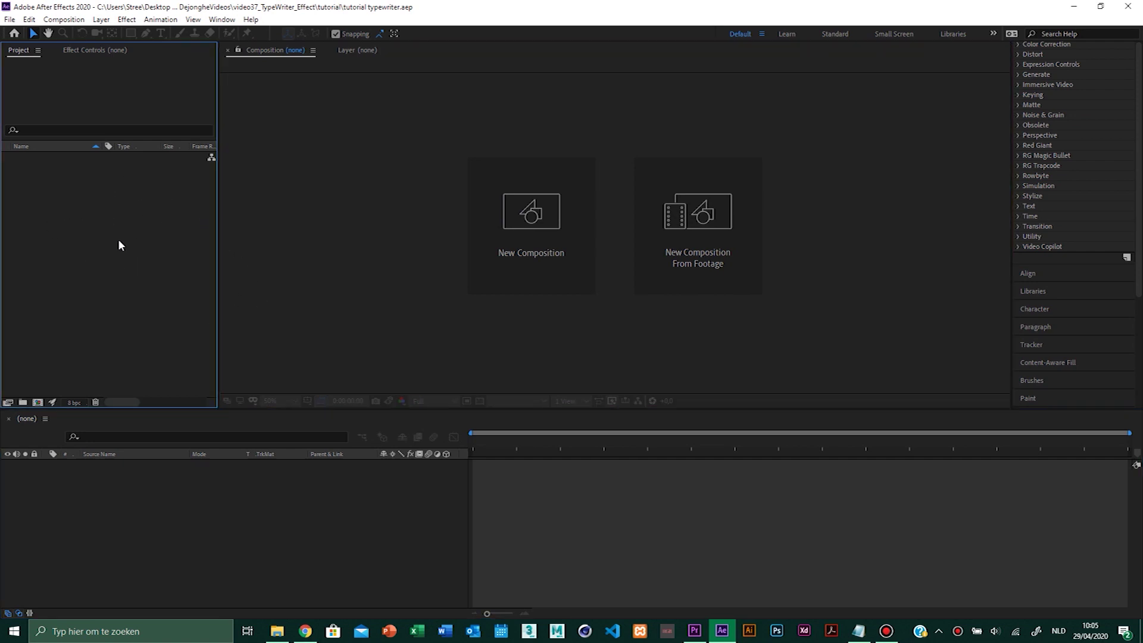
left_click(415, 261)
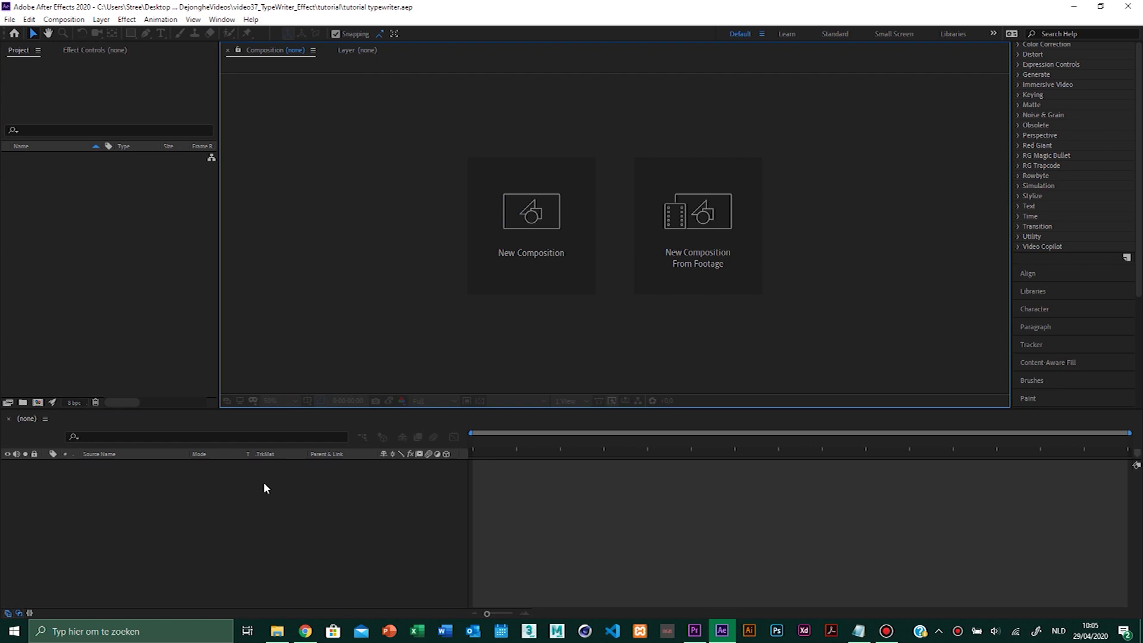
left_click(115, 260)
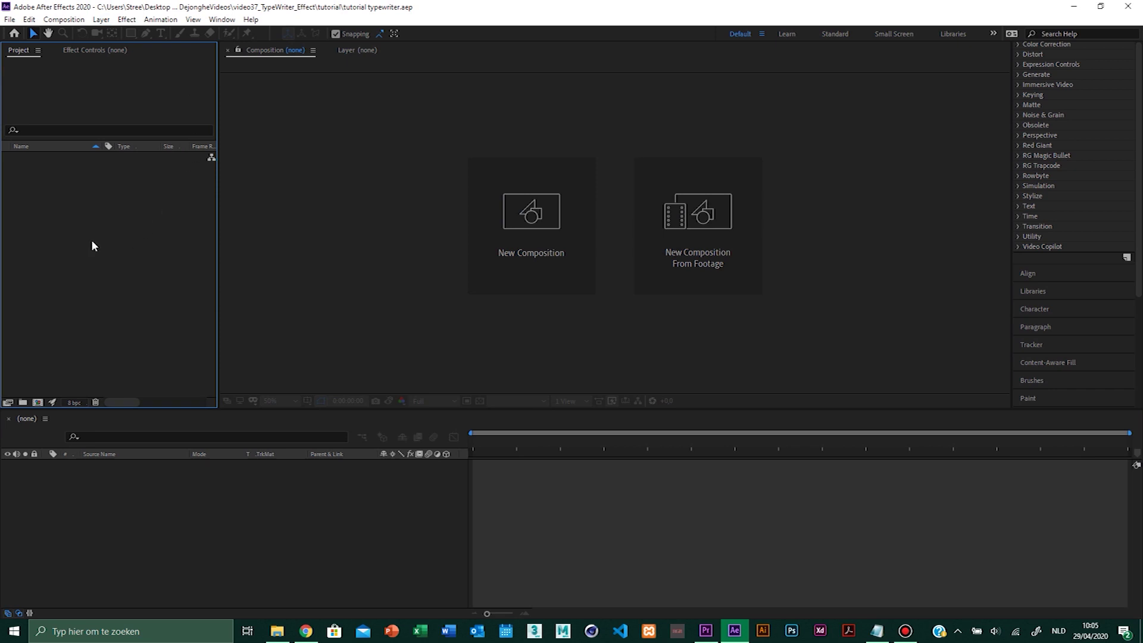
right_click(73, 234)
left_click(150, 239)
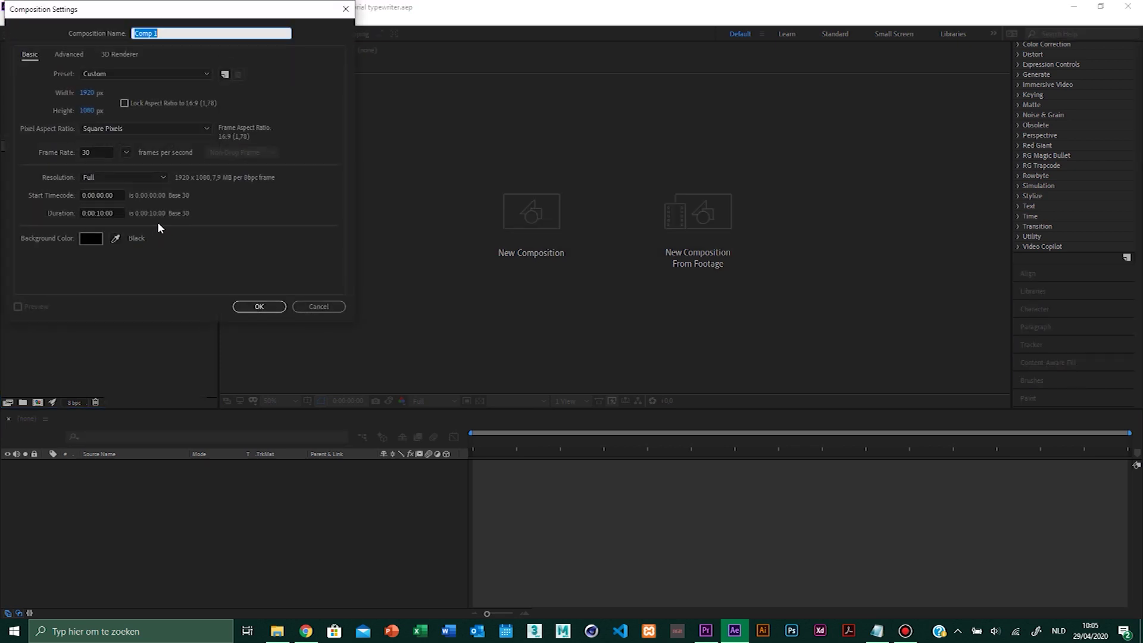
left_click_drag(190, 11, 227, 48)
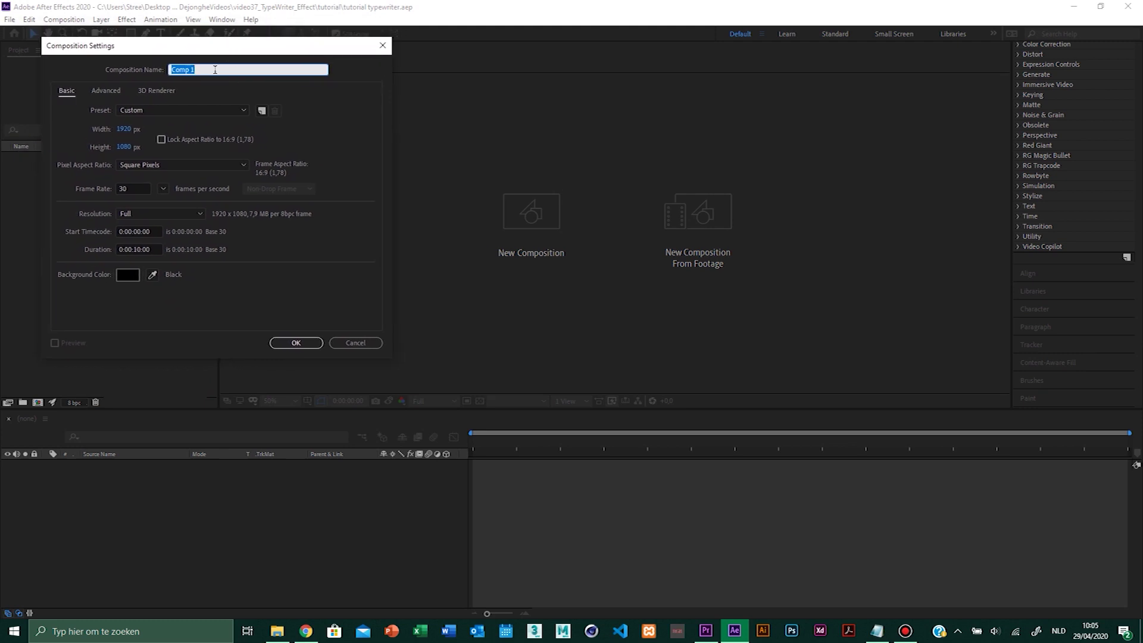
type("Main")
left_click(80, 125)
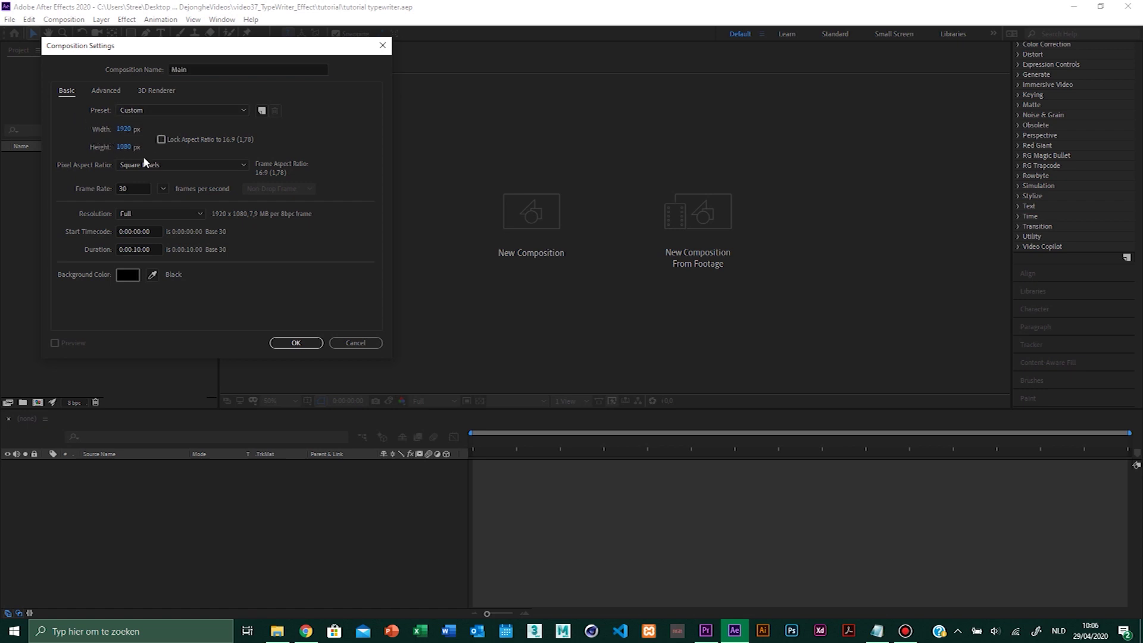
Keep the composition at 30 fps with a black background colour.
left_click(117, 189)
left_click(74, 182)
left_click(128, 275)
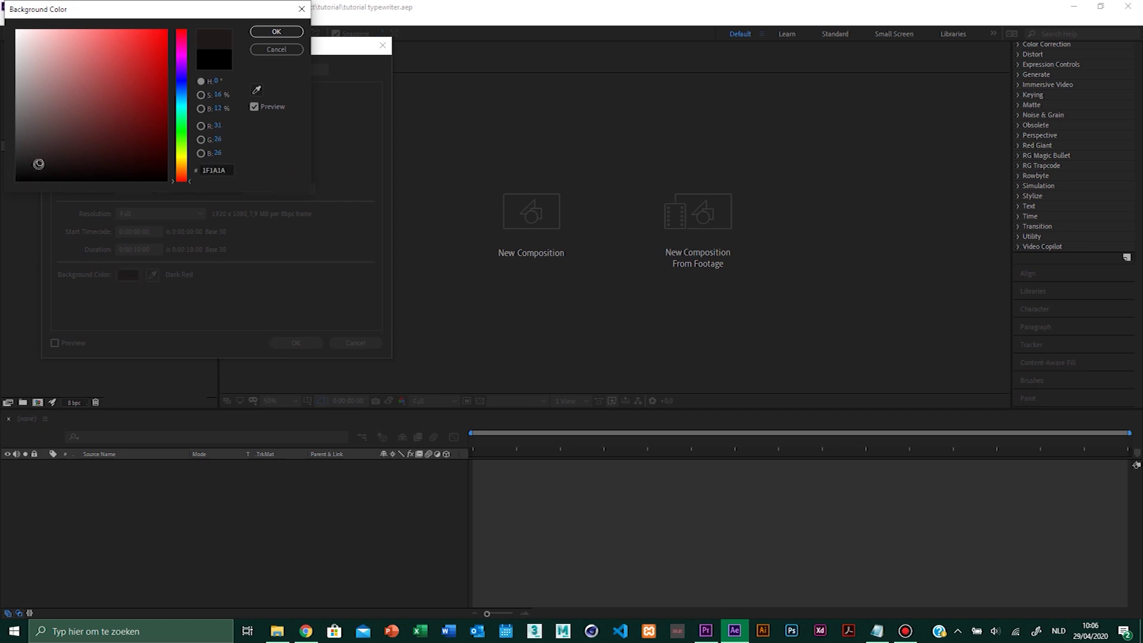
left_click(277, 31)
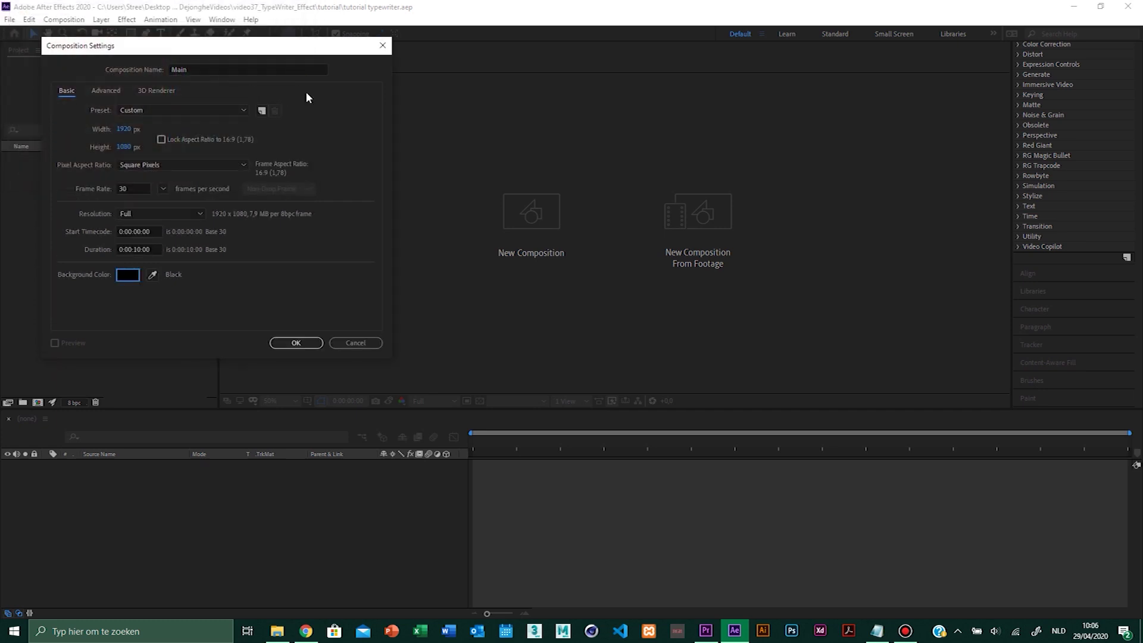
left_click_drag(278, 48, 379, 61)
Create the Main composition and begin a text layer typing 'Typewriter' in the frame.
left_click(396, 356)
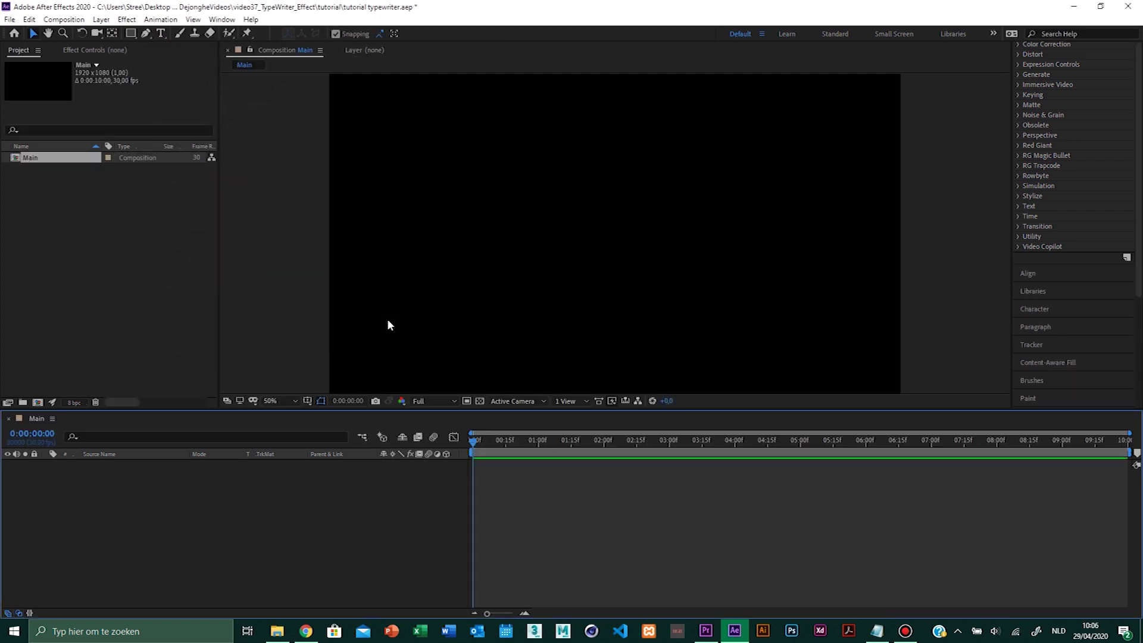
scroll(554, 228, "down", 1)
scroll(559, 233, "up", 1)
key("ctrl+t")
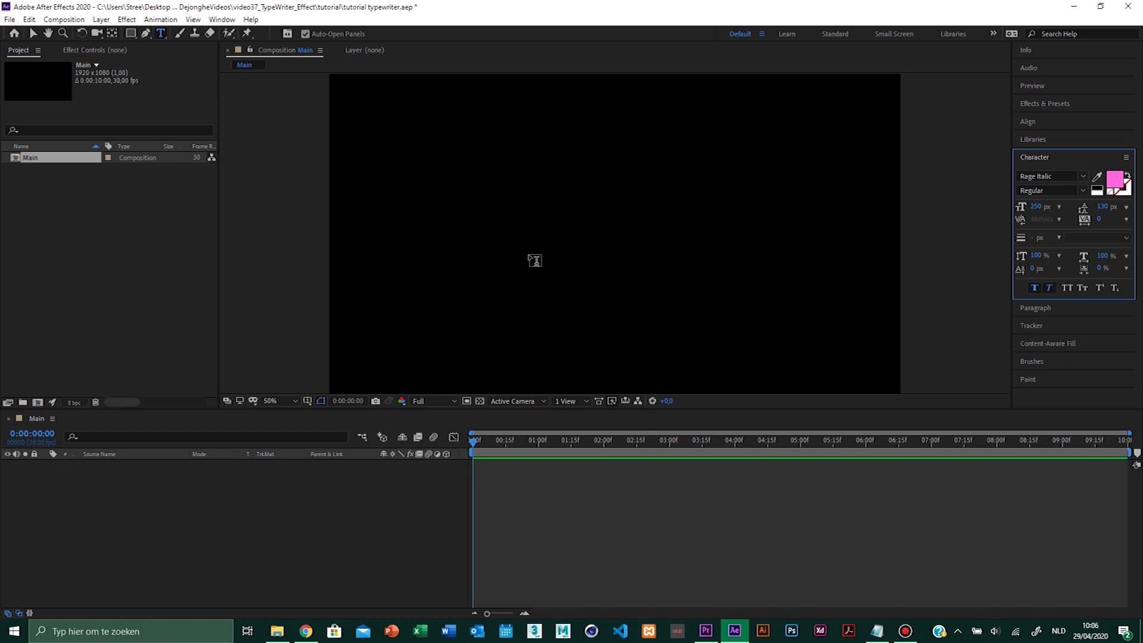
left_click(506, 260)
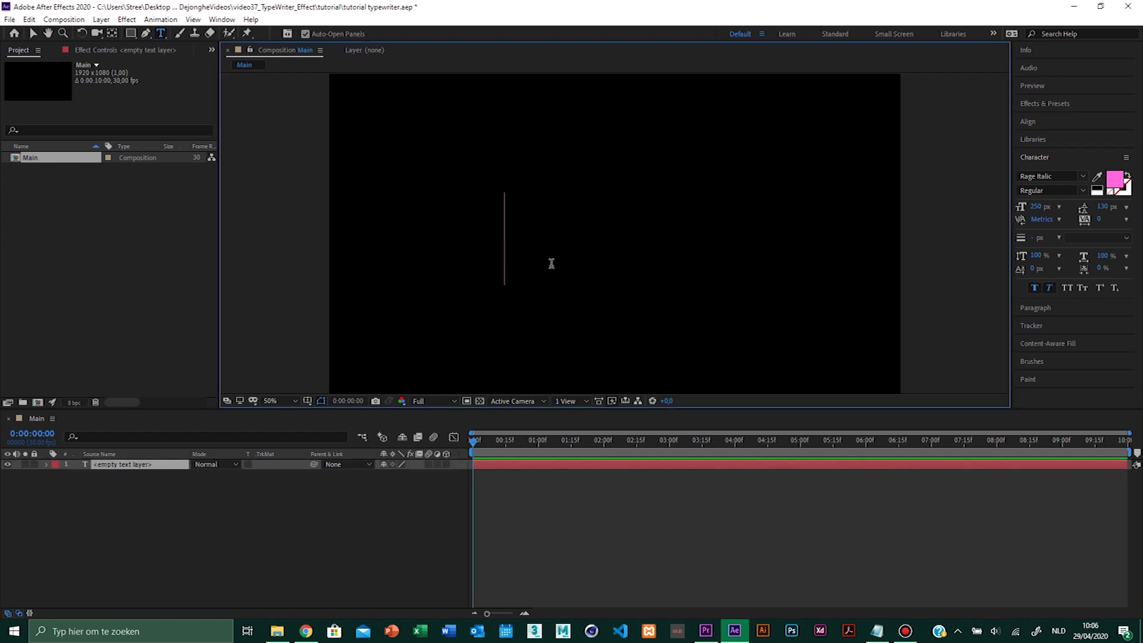
type("Typ")
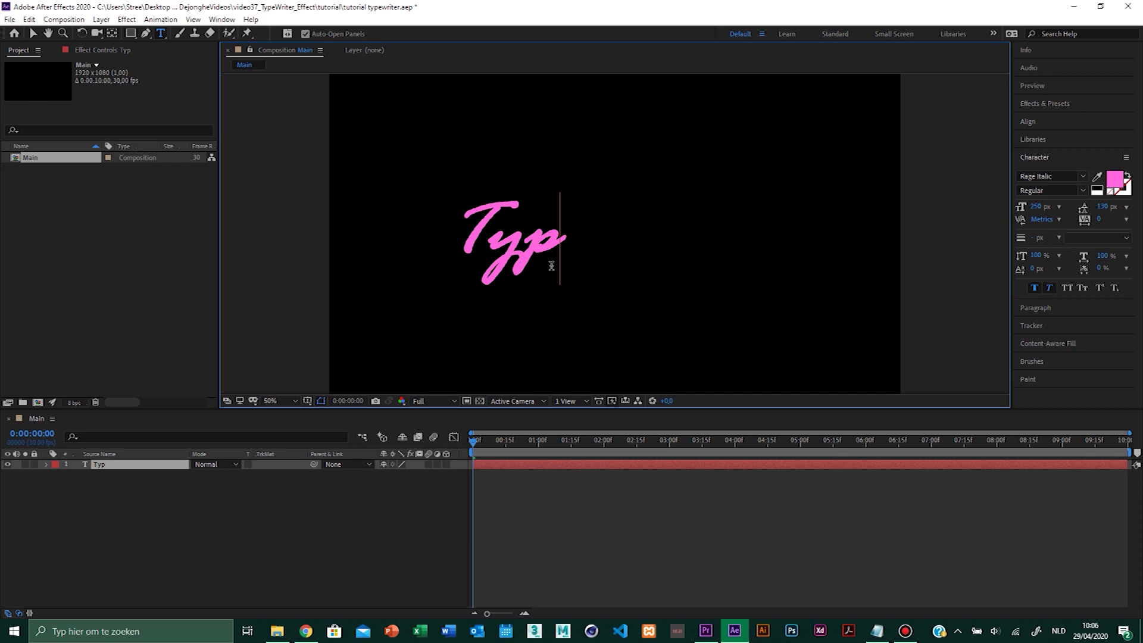
type("ewriter")
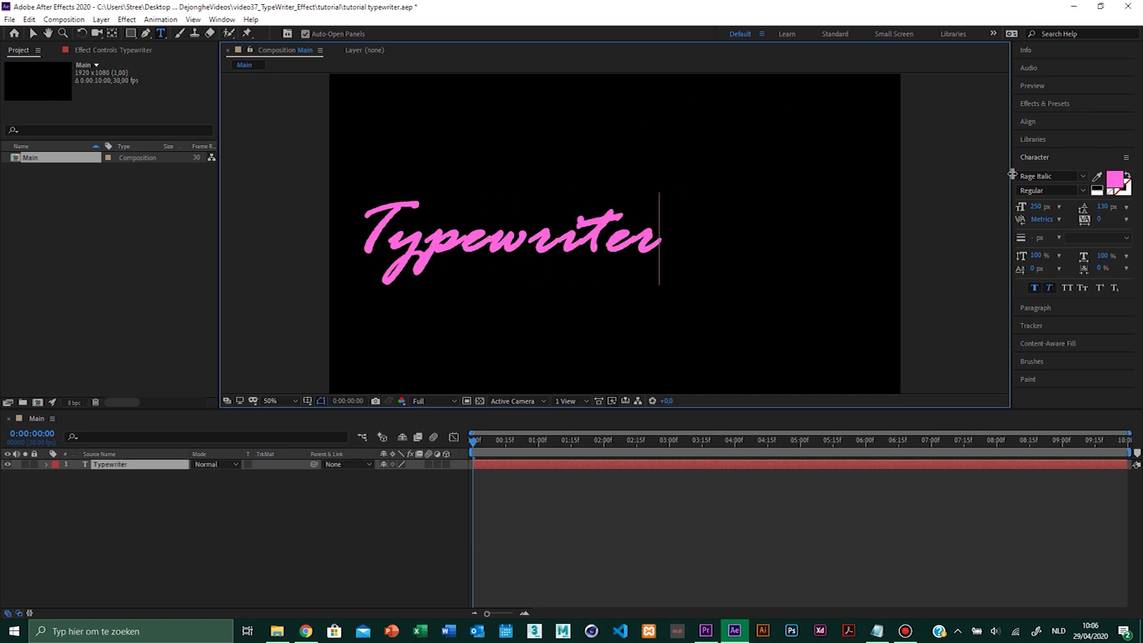
Change the Typewriter text's font to Roboto Regular.
left_click(1031, 176)
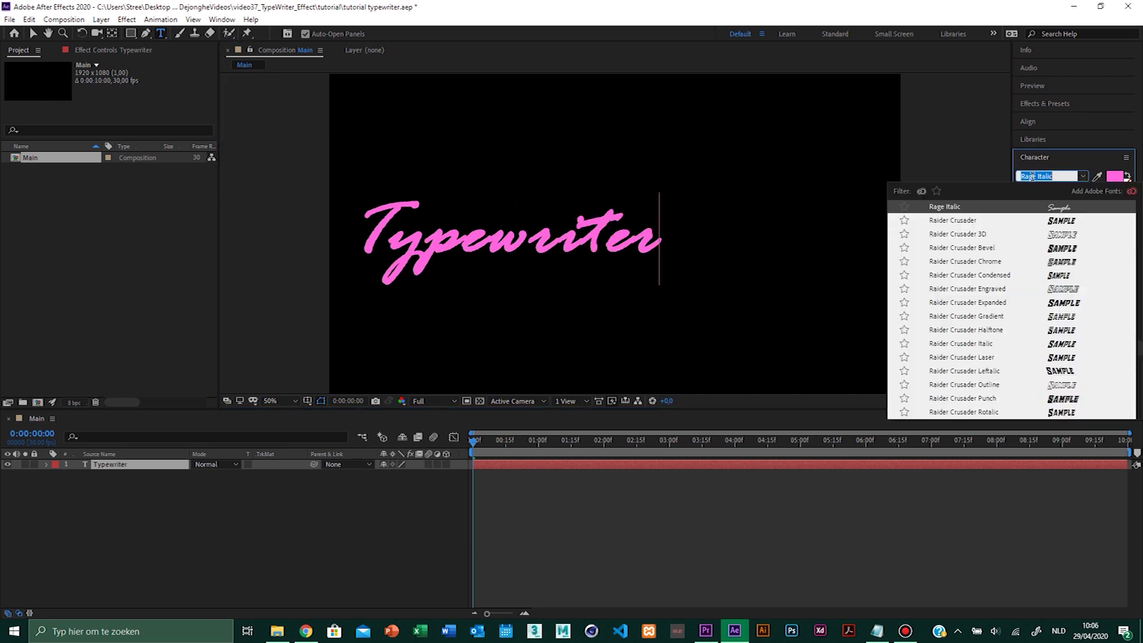
type("roboto")
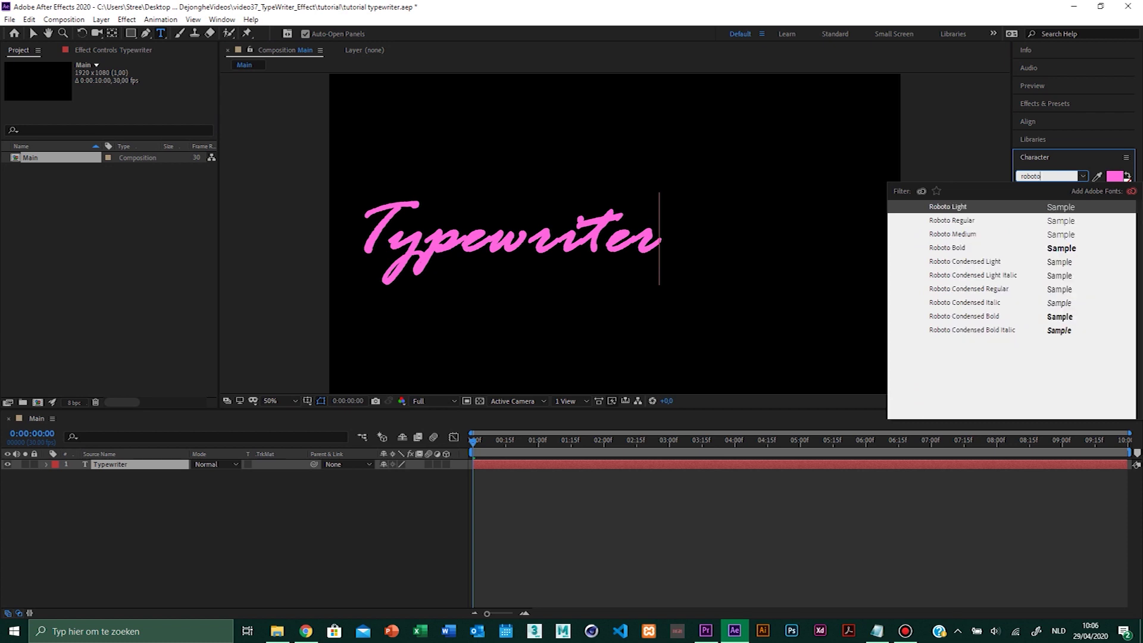
left_click(989, 222)
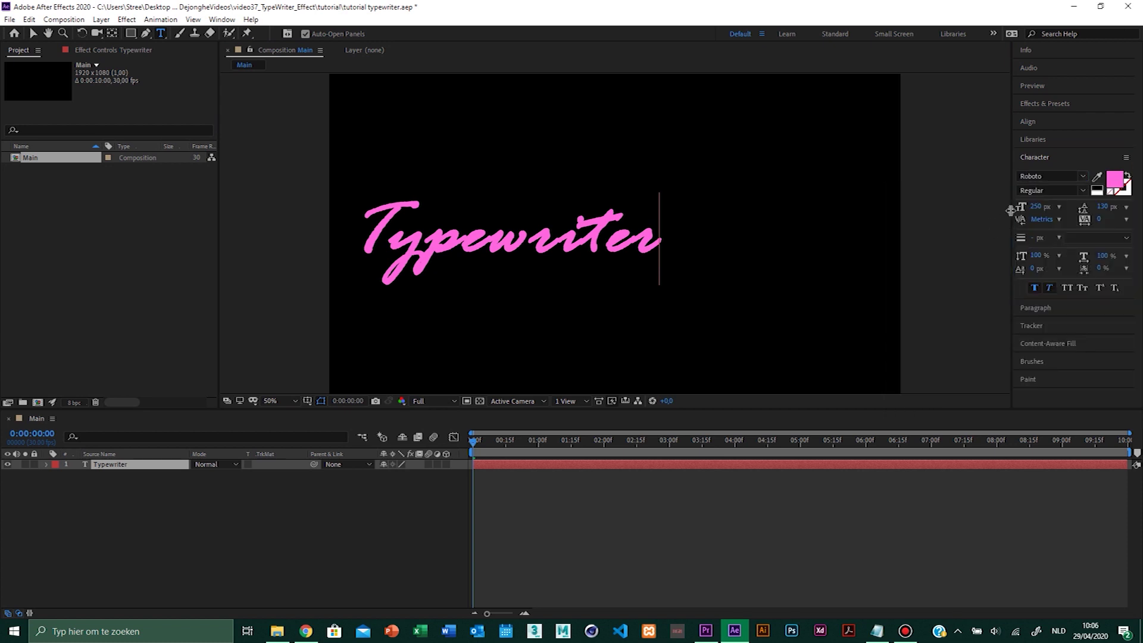
left_click_drag(655, 235, 312, 228)
left_click(1038, 176)
type("r")
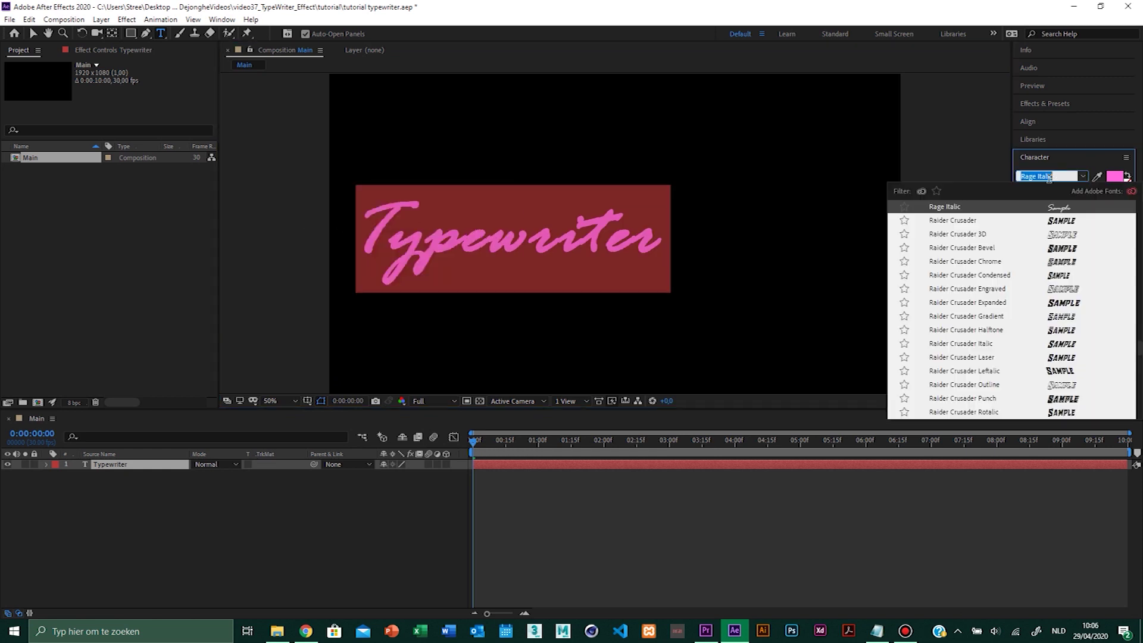
type("oboto")
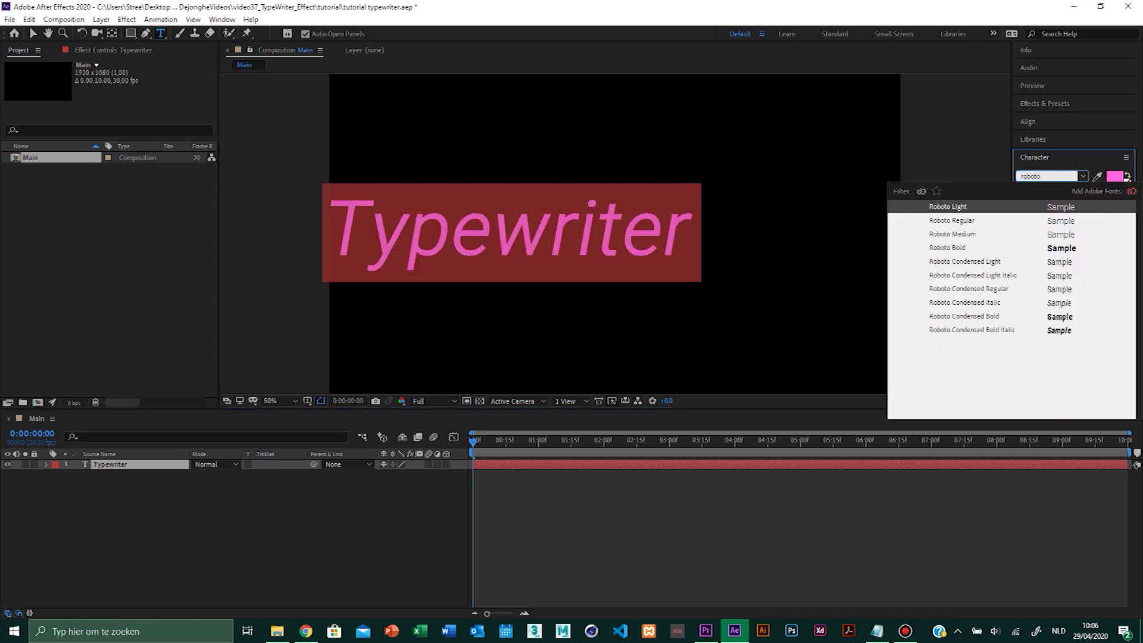
key("Down")
key("Return")
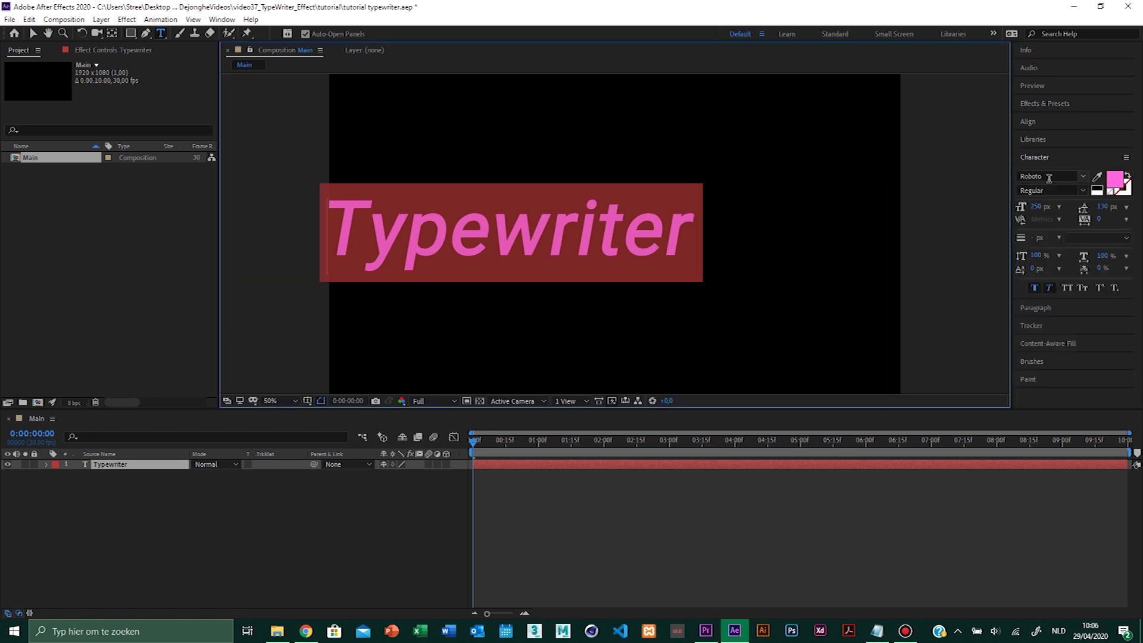
Set the text fill colour to white (FFFFFF).
left_click(1123, 178)
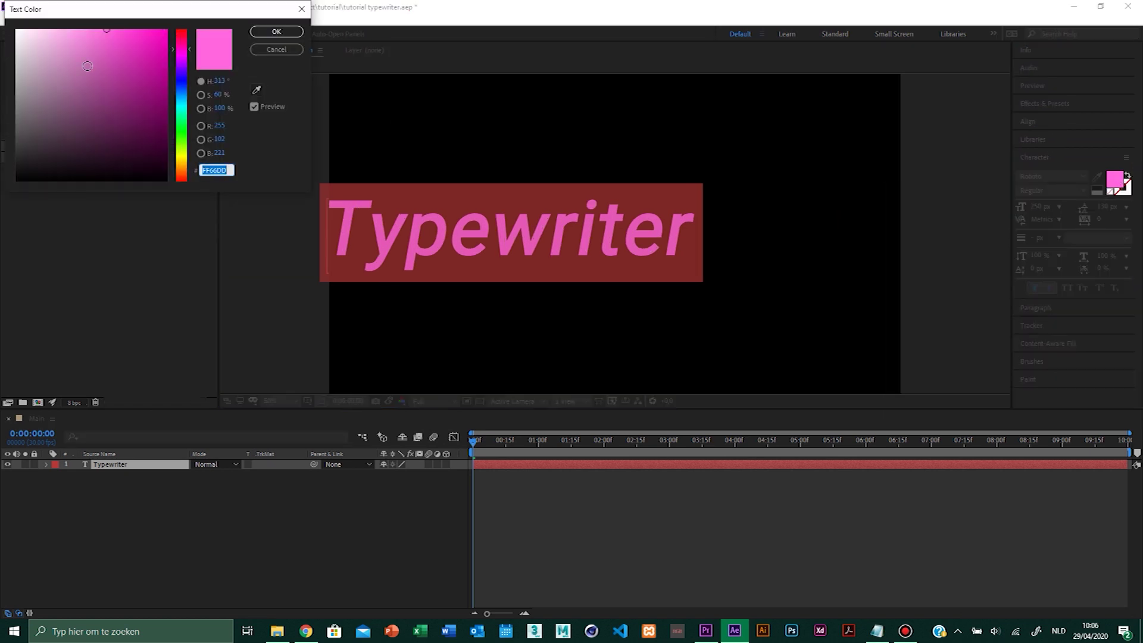
left_click(17, 30)
left_click(276, 31)
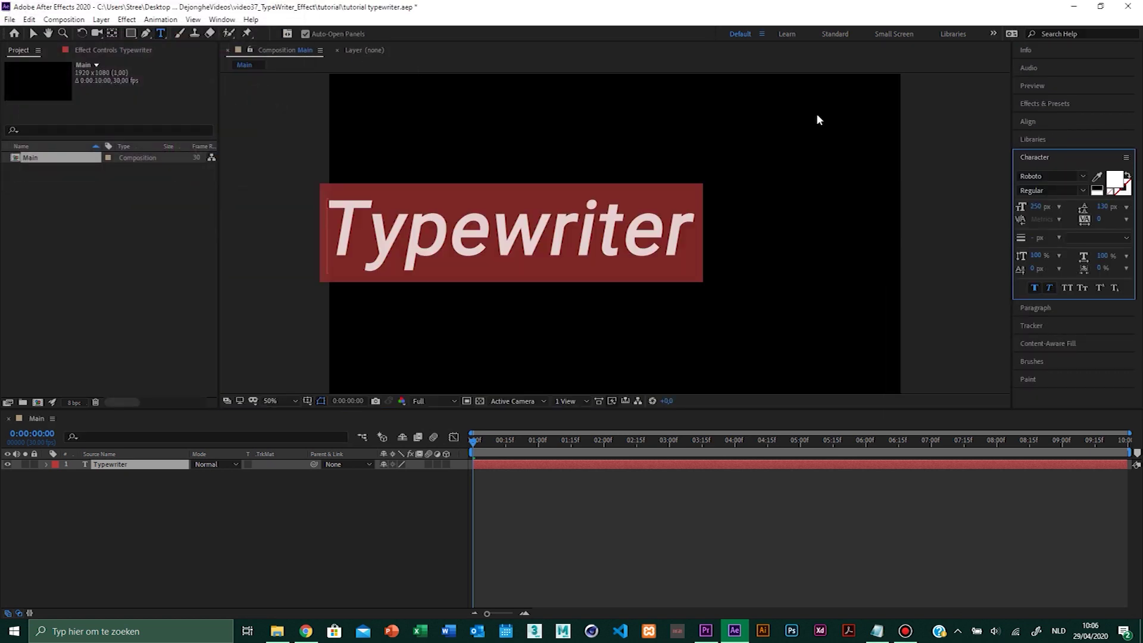
left_click(1127, 159)
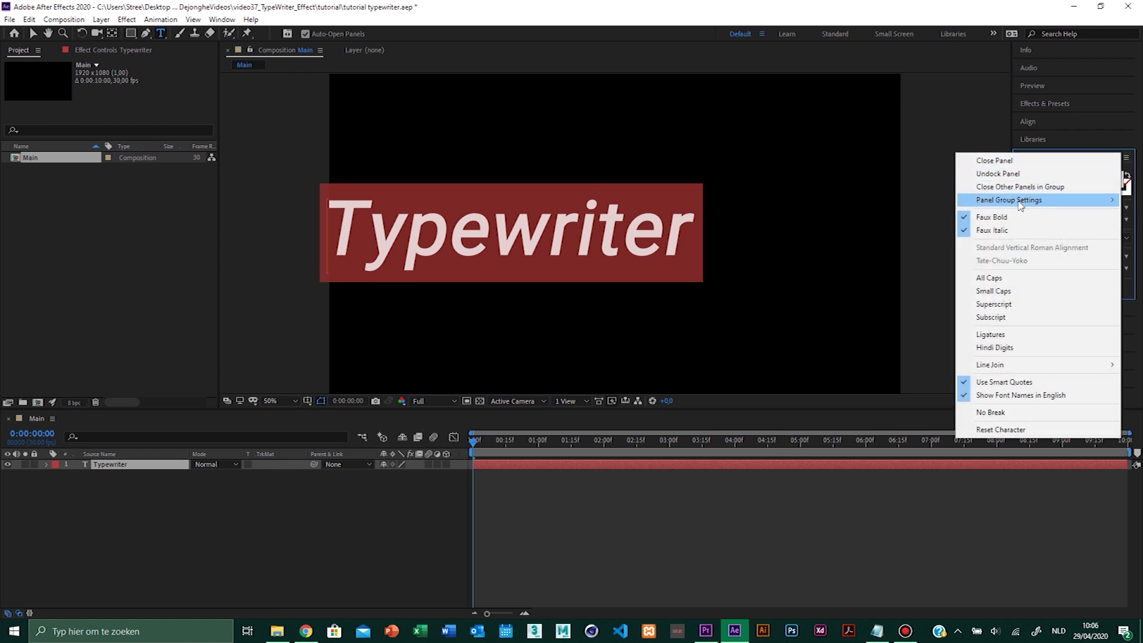
Make the text All Caps and centre it vertically in the frame.
left_click(1013, 282)
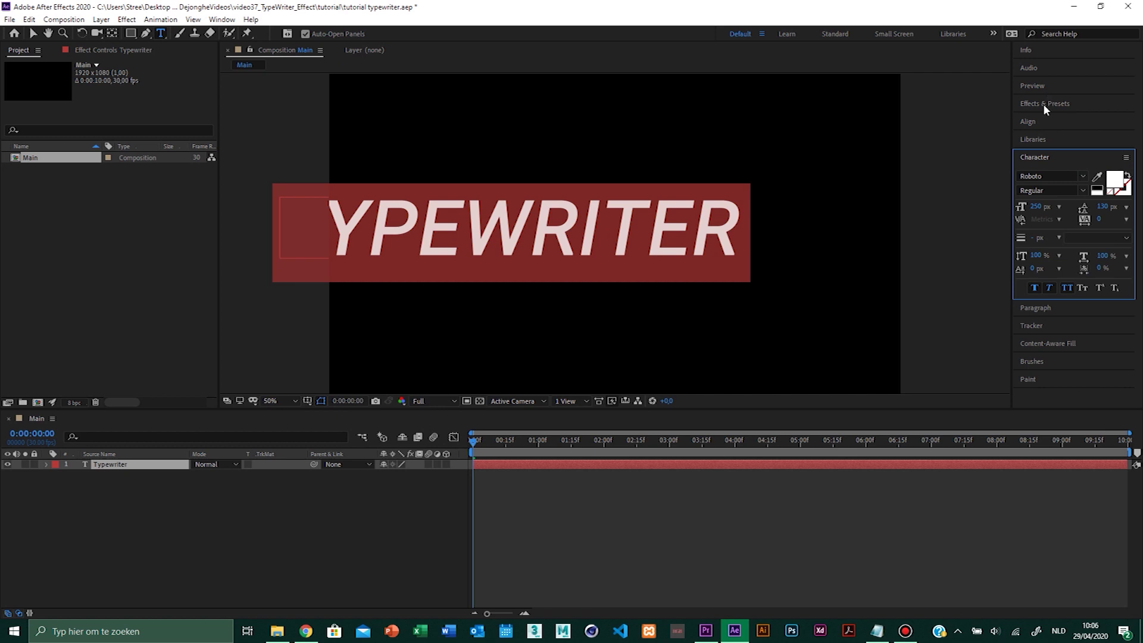
left_click(1038, 125)
key("Escape")
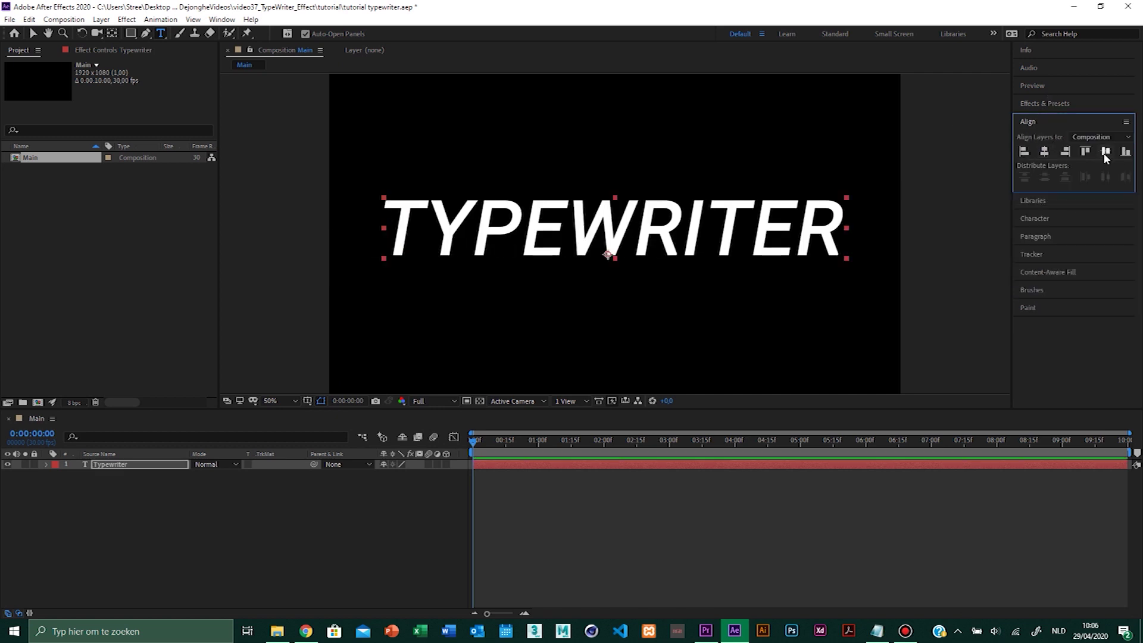
left_click(1104, 154)
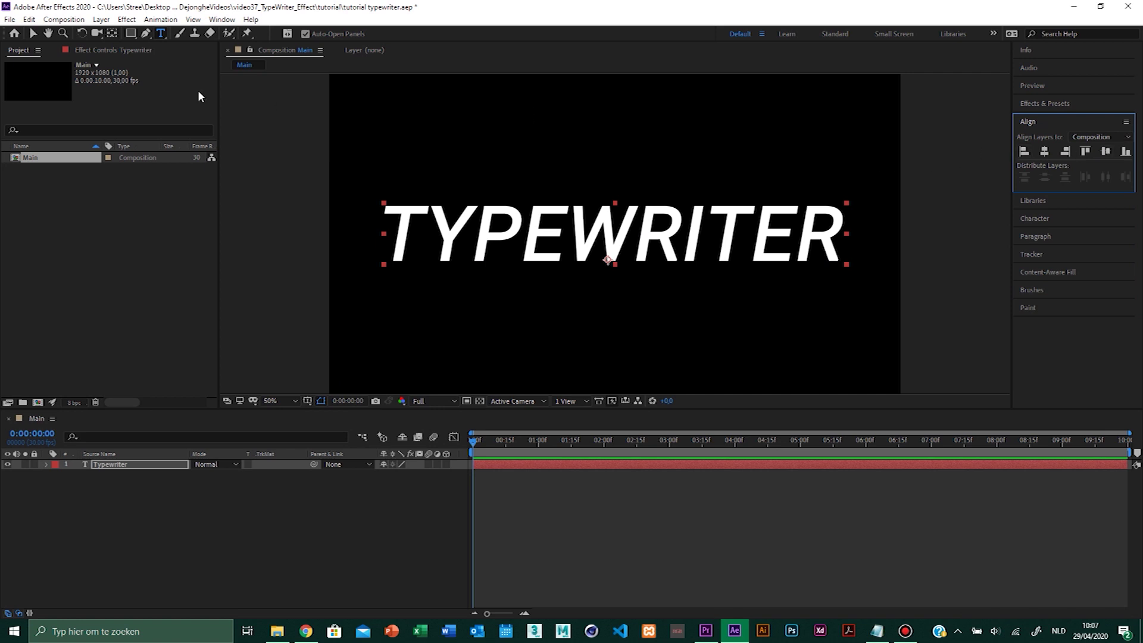
Move the text layer's anchor point to the text's centre with Pan Behind, then deselect.
left_click(112, 34)
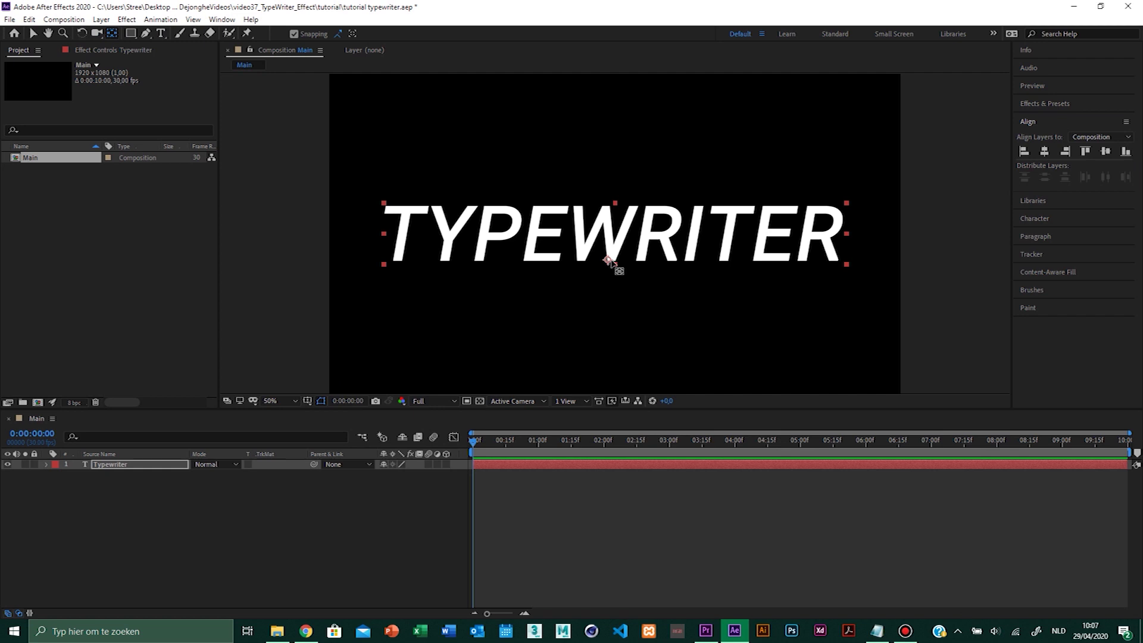
left_click_drag(608, 260, 615, 233)
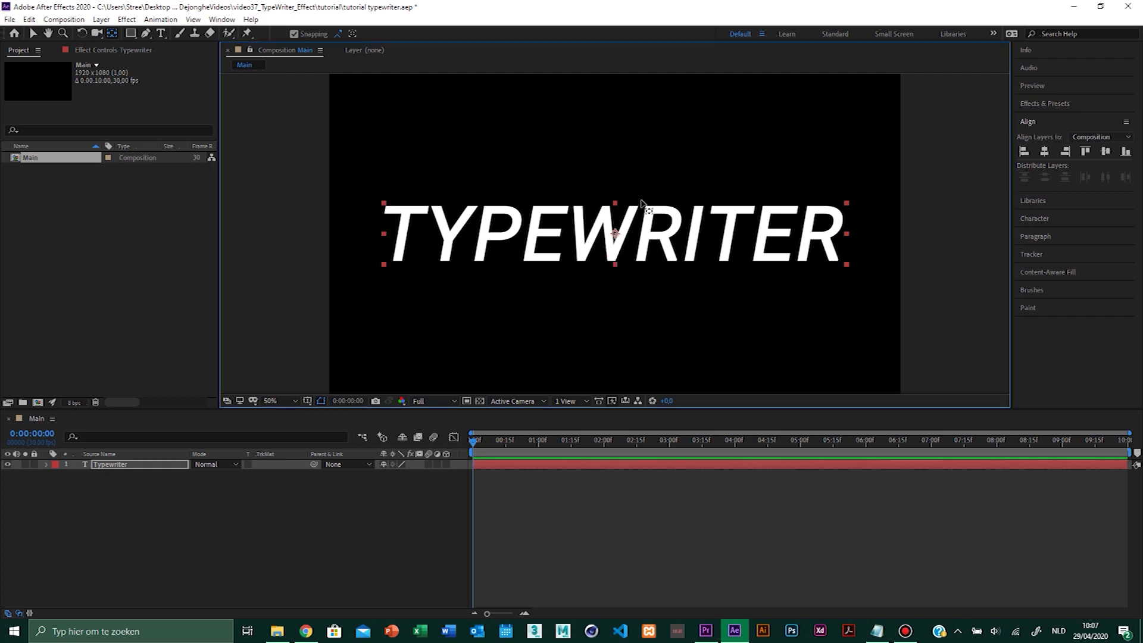
left_click(1045, 153)
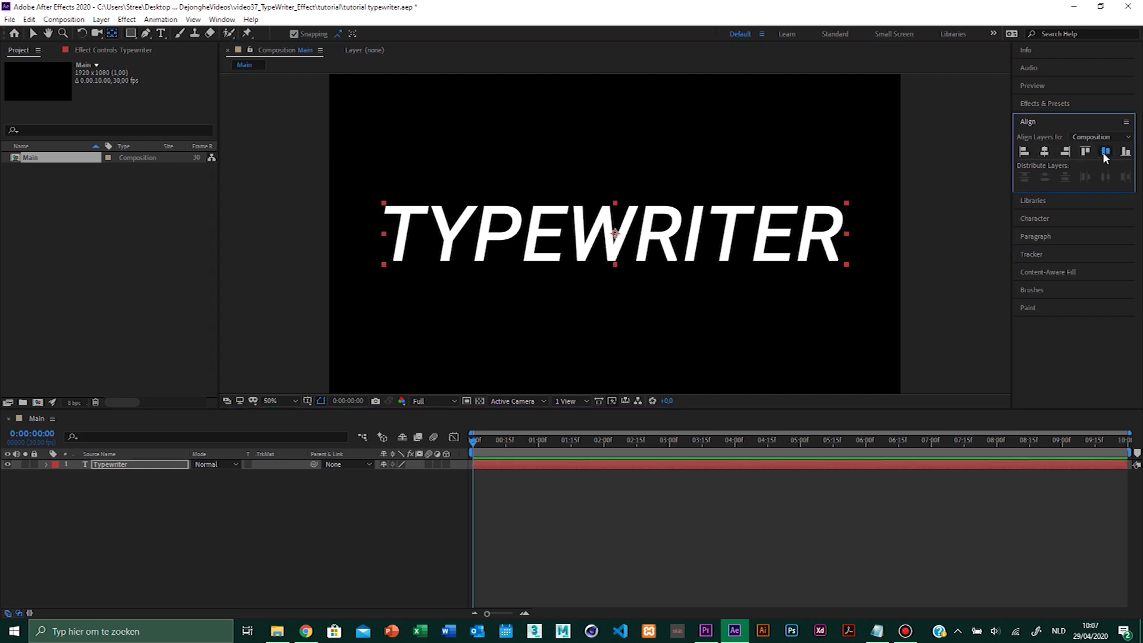
left_click(33, 34)
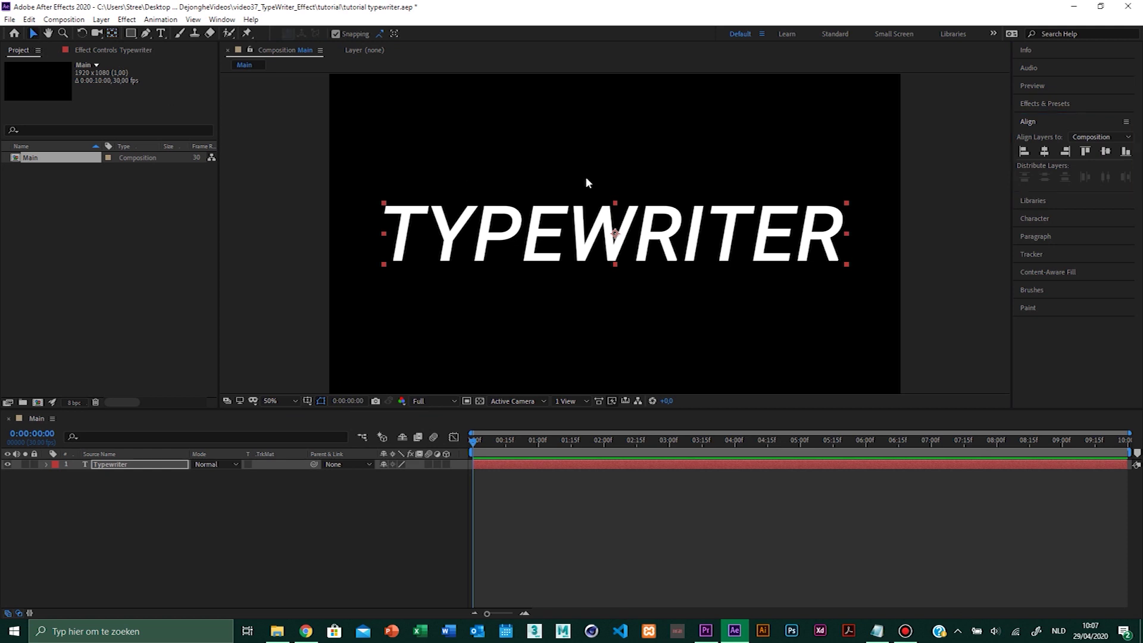
left_click(174, 517)
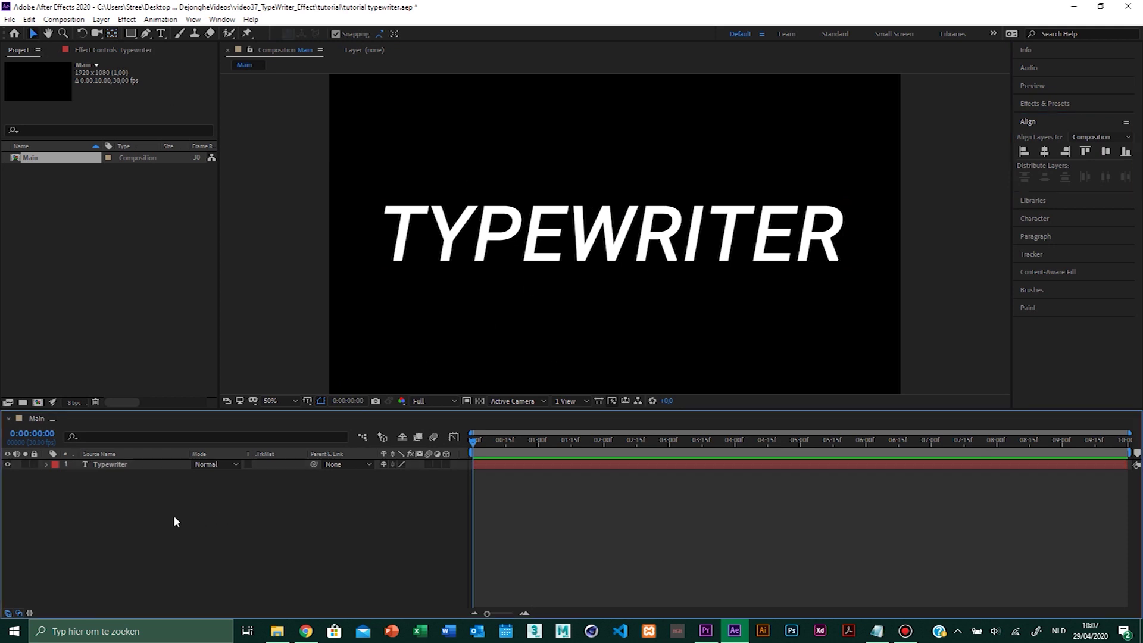
Add an adjustment layer with Ctrl+Alt+Y and rename it 'effect'.
key("ctrl+alt+y")
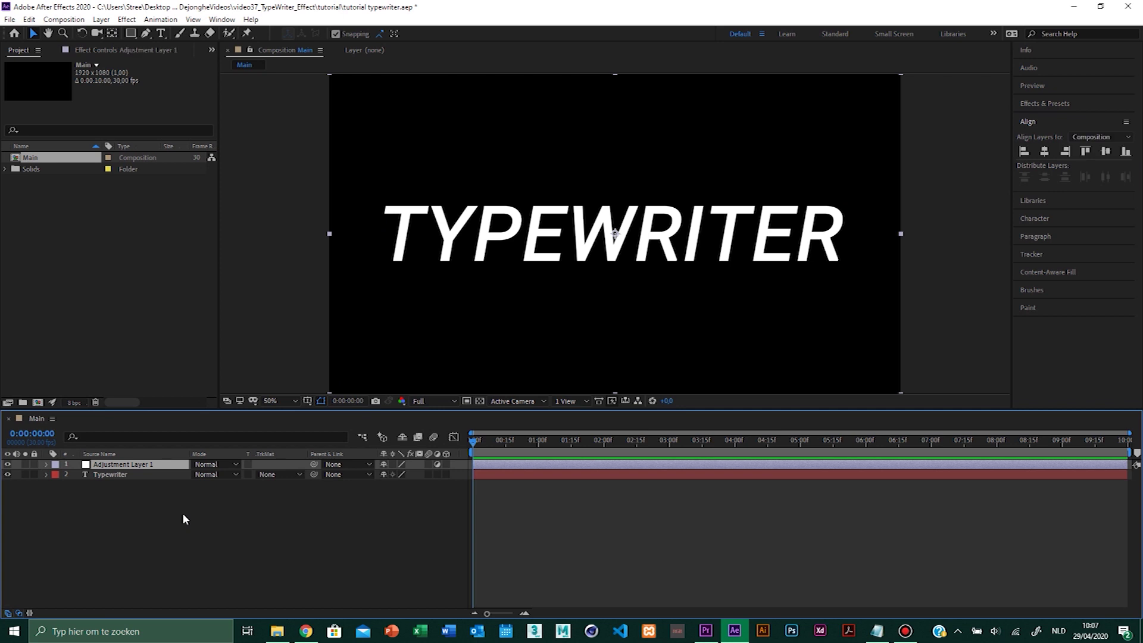
right_click(143, 464)
left_click(172, 443)
type("effect")
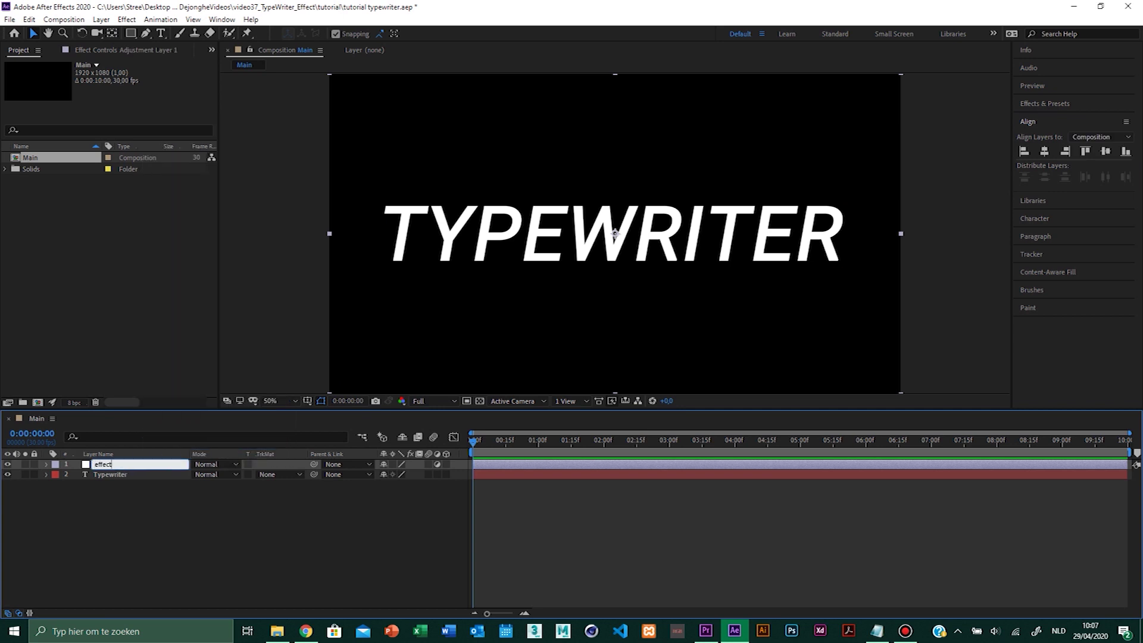
key("Return")
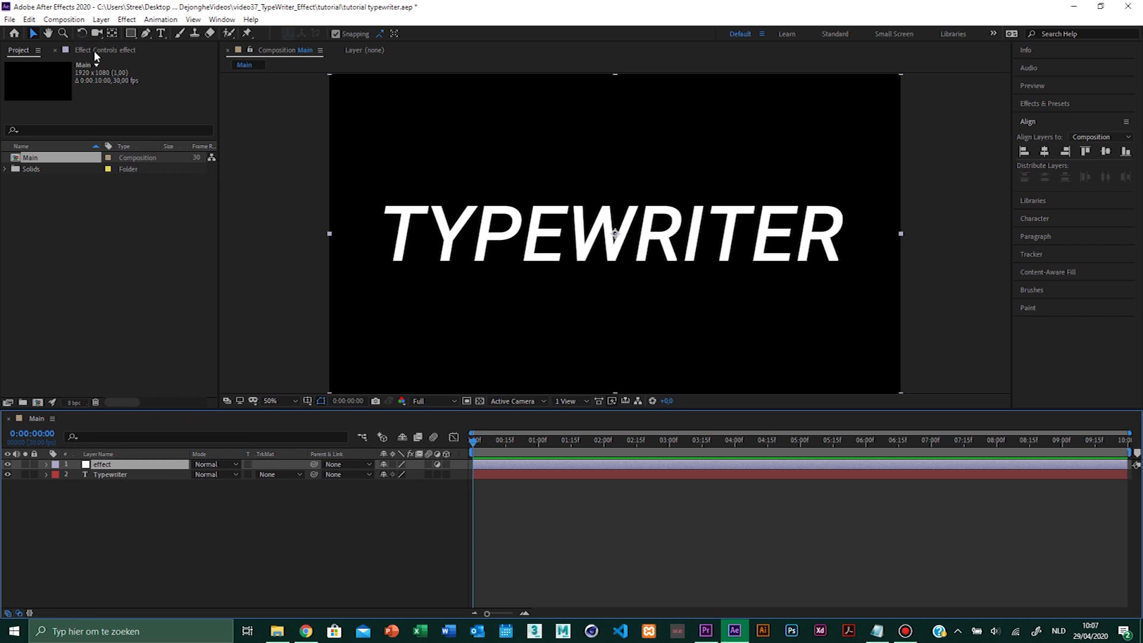
Apply an Expression Controls Slider Control to the effect layer and duplicate it into three.
left_click(94, 50)
right_click(73, 111)
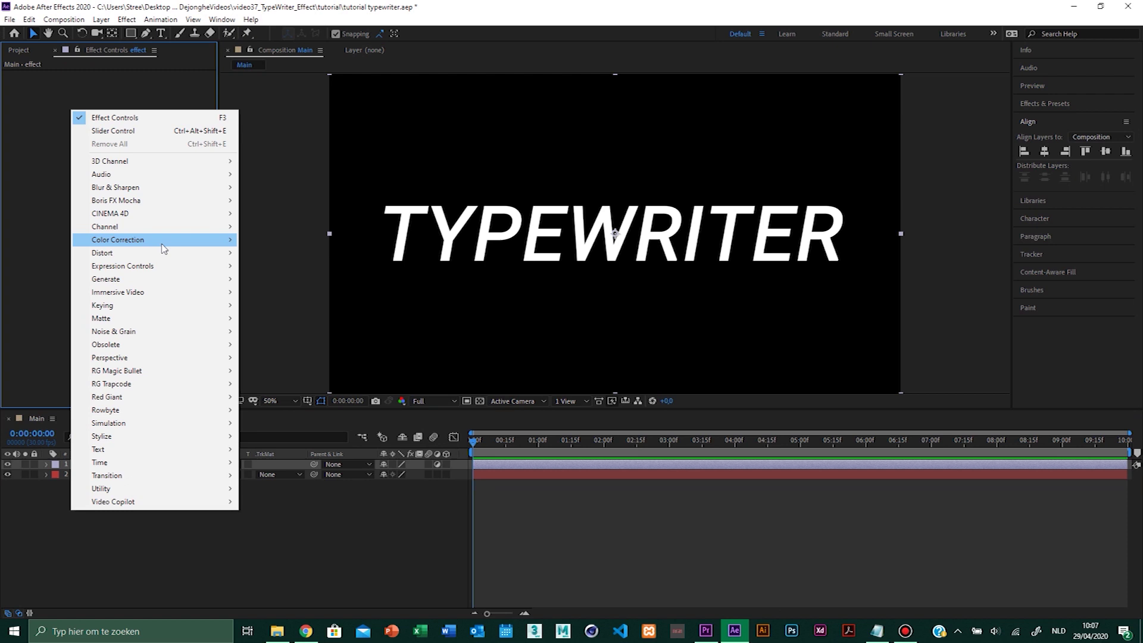
mouse_move(175, 266)
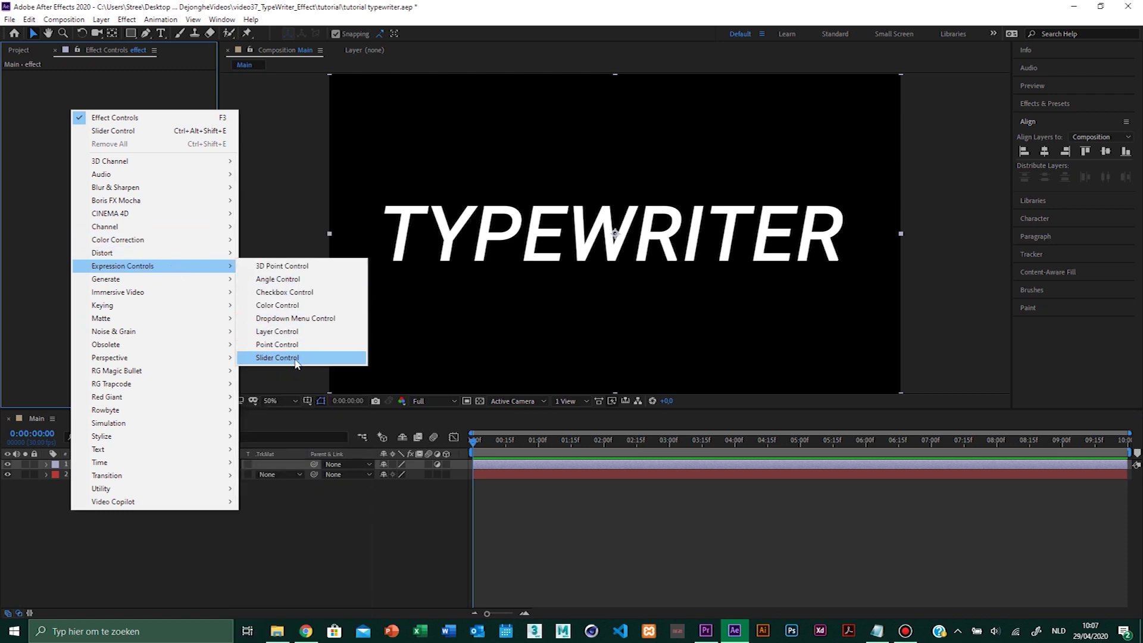
left_click(295, 357)
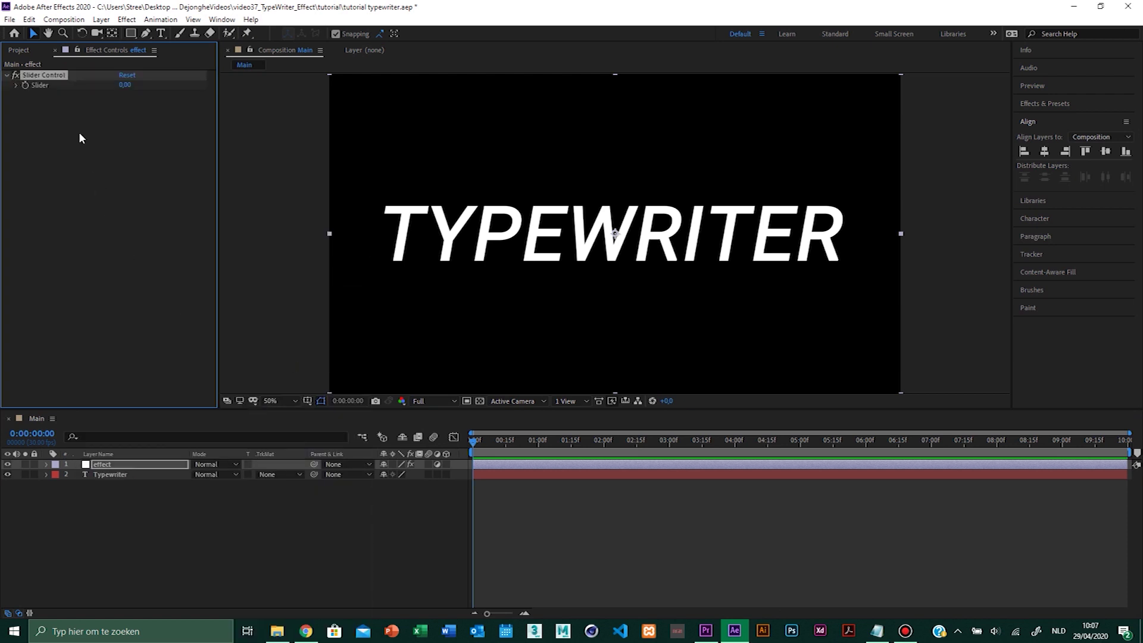
key("ctrl+d")
key("ctrl+d")
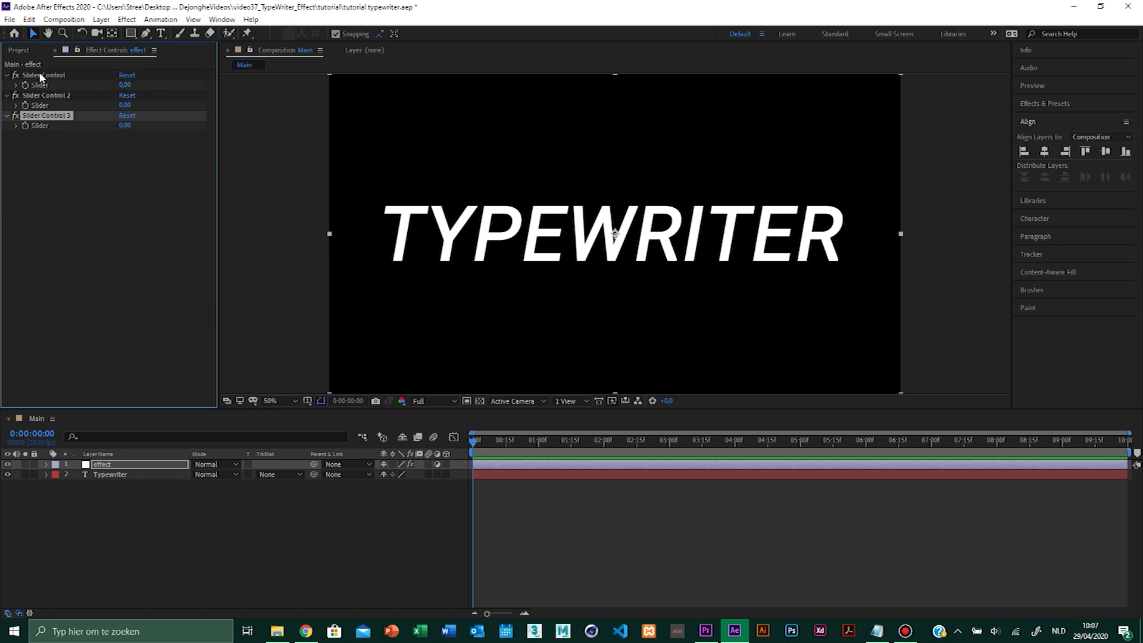
left_click(38, 71)
left_click(48, 94)
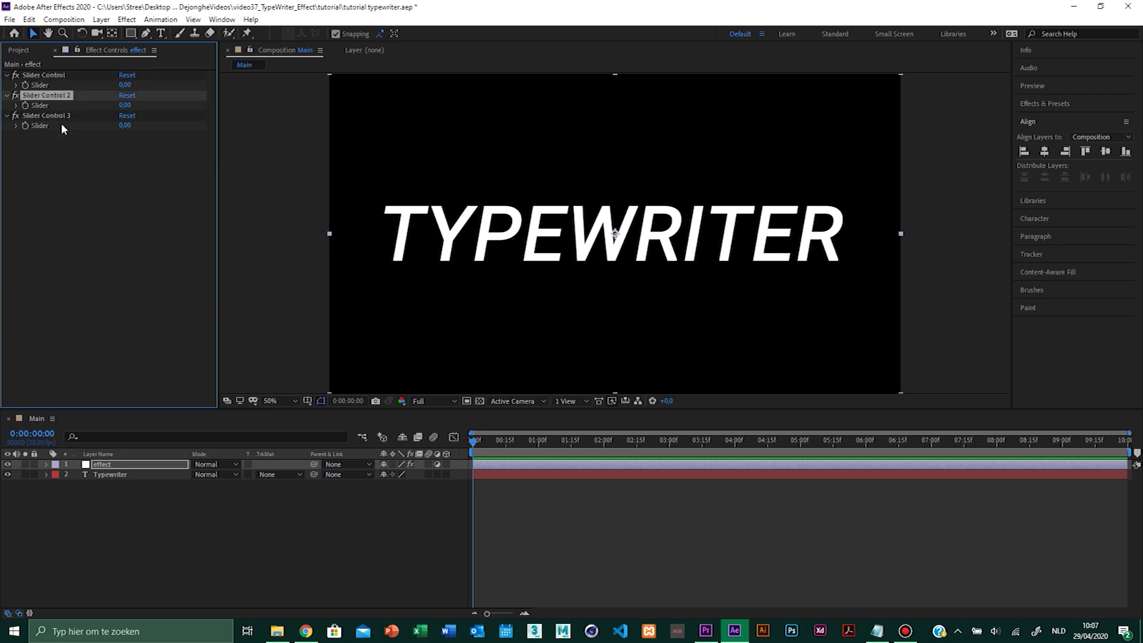
left_click(56, 121)
Rename the first two sliders 'speed' and 'blinking speed'.
left_click(44, 77)
right_click(45, 77)
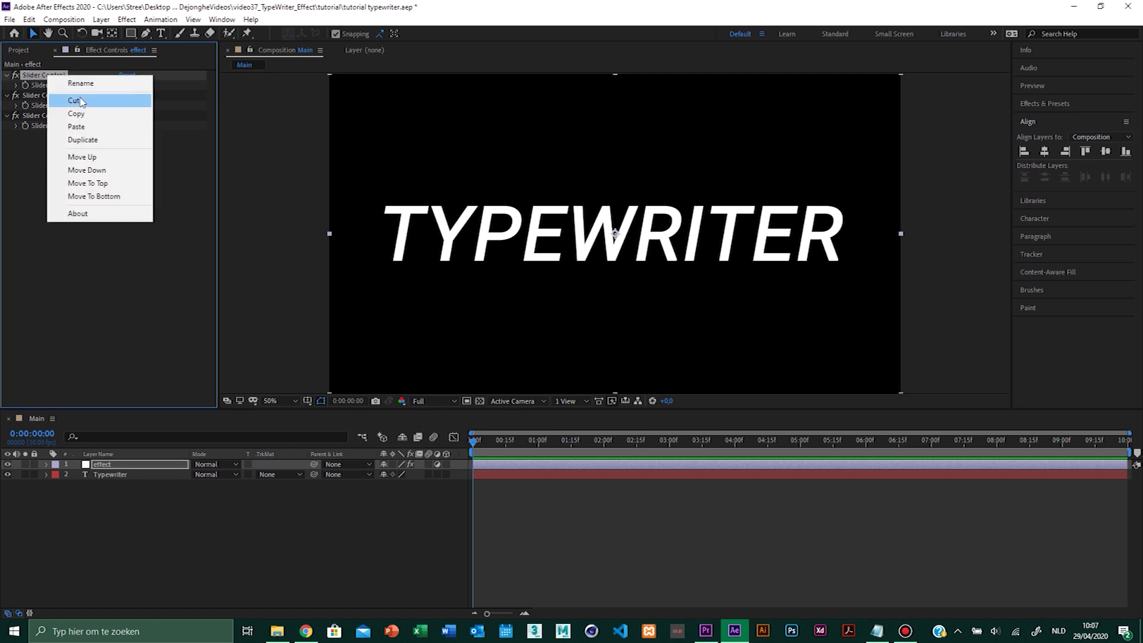
left_click(78, 86)
type("s")
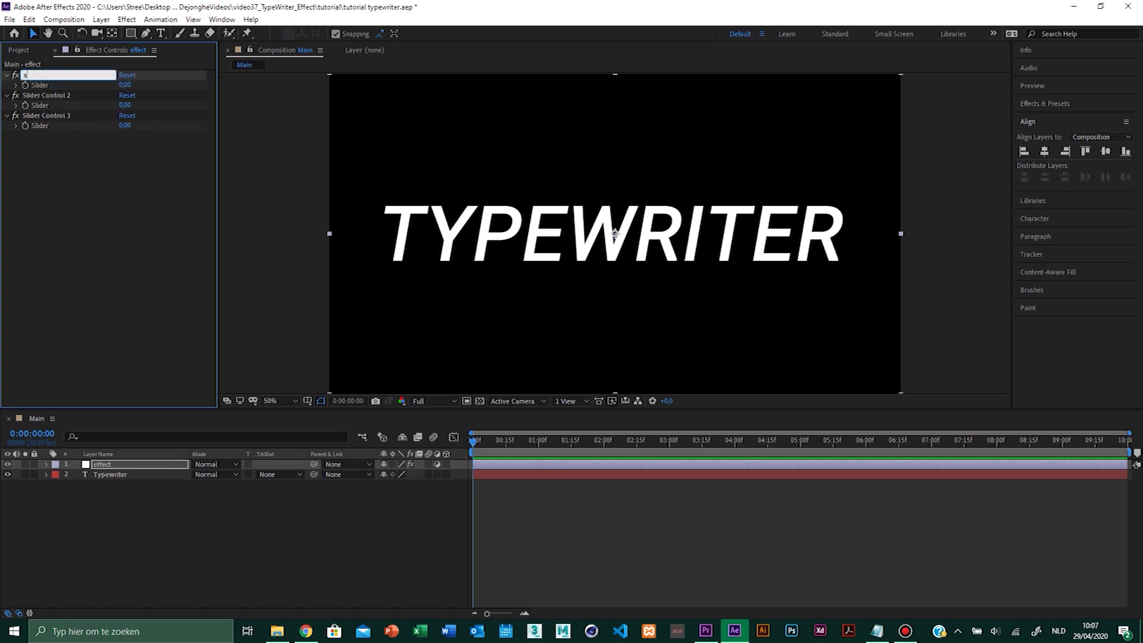
type("peed")
key("Return")
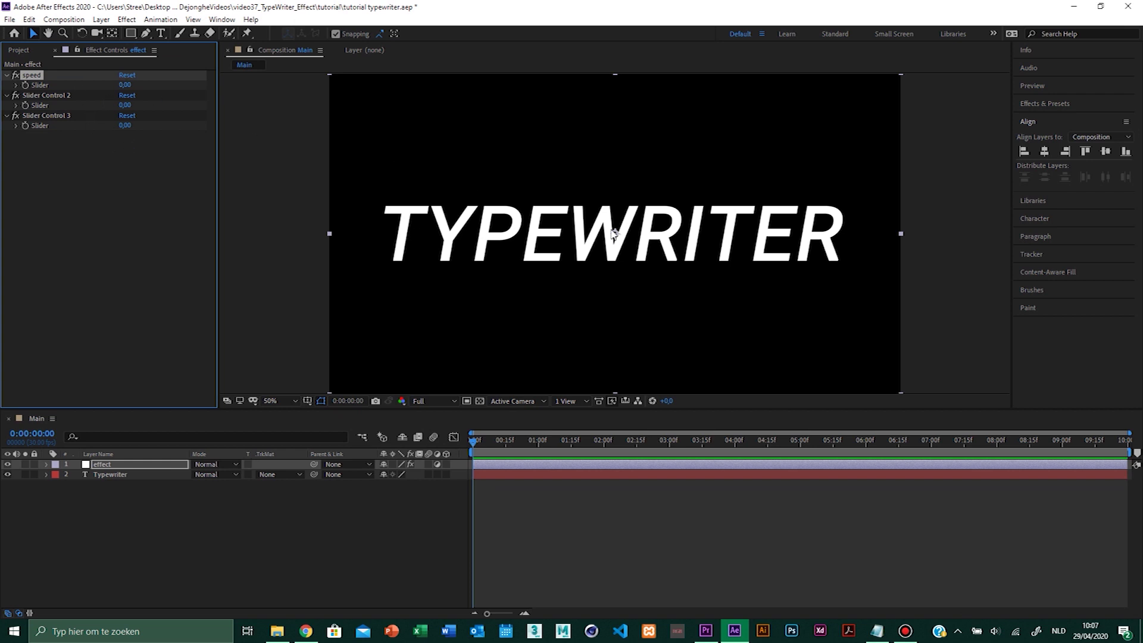
left_click(59, 96)
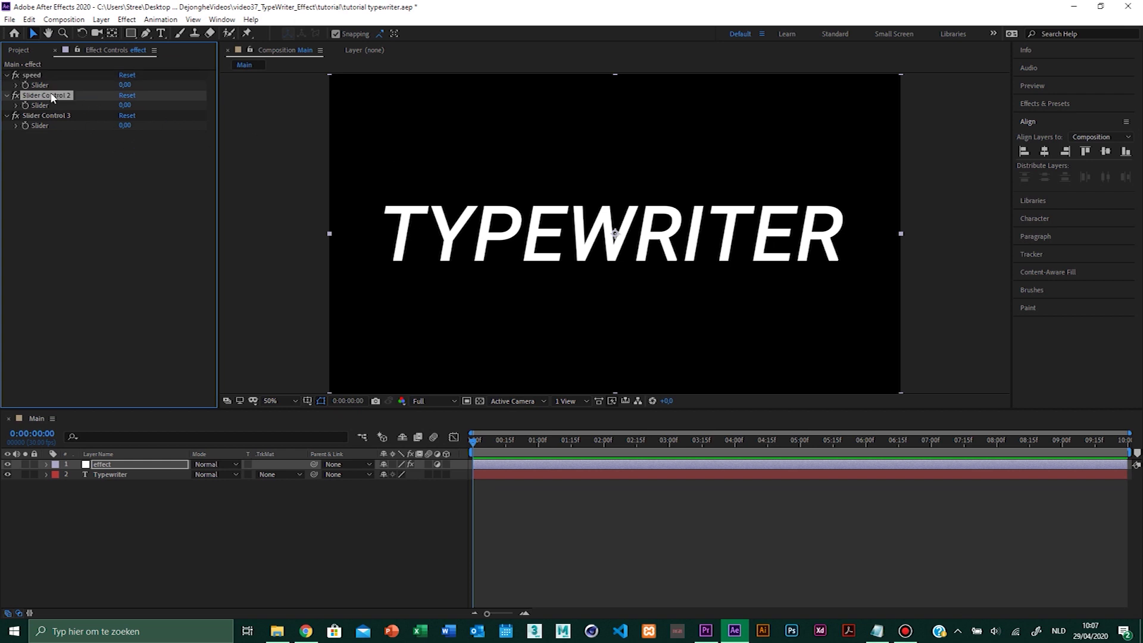
right_click(53, 94)
left_click(77, 98)
type("b")
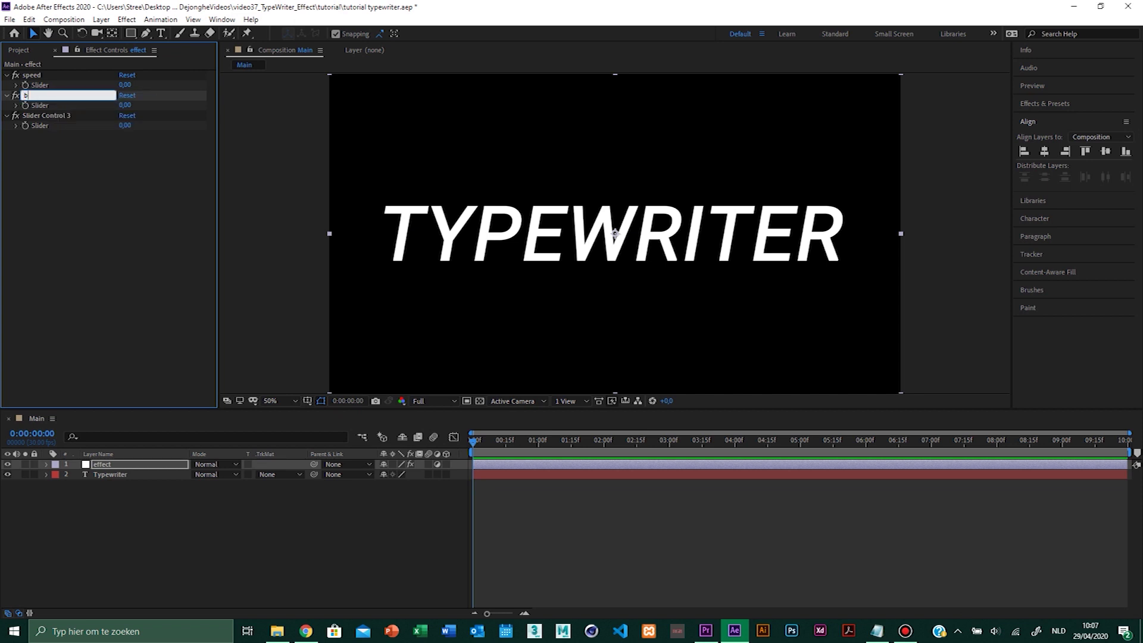
type("linking speed")
key("Return")
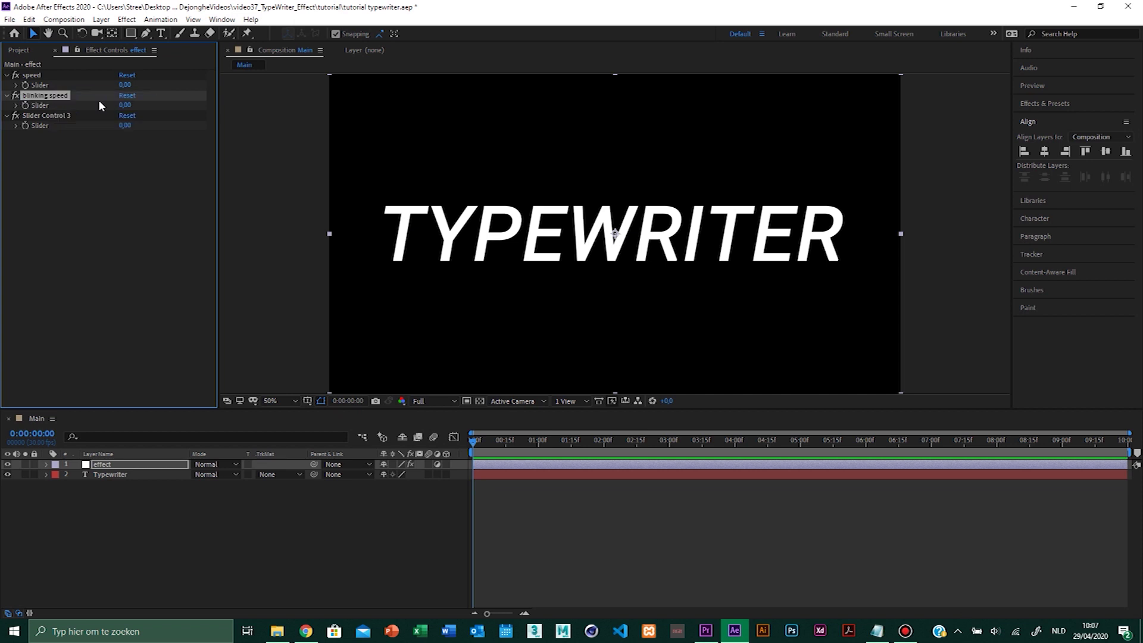
Rename the third slider 'start point'.
left_click(59, 116)
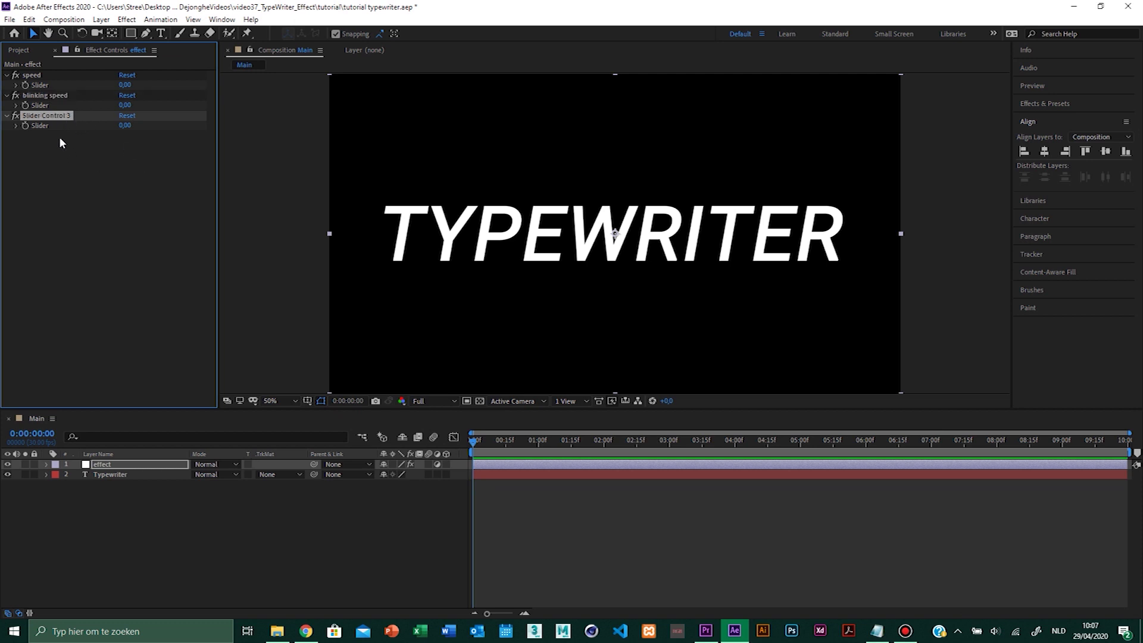
right_click(53, 116)
left_click(60, 124)
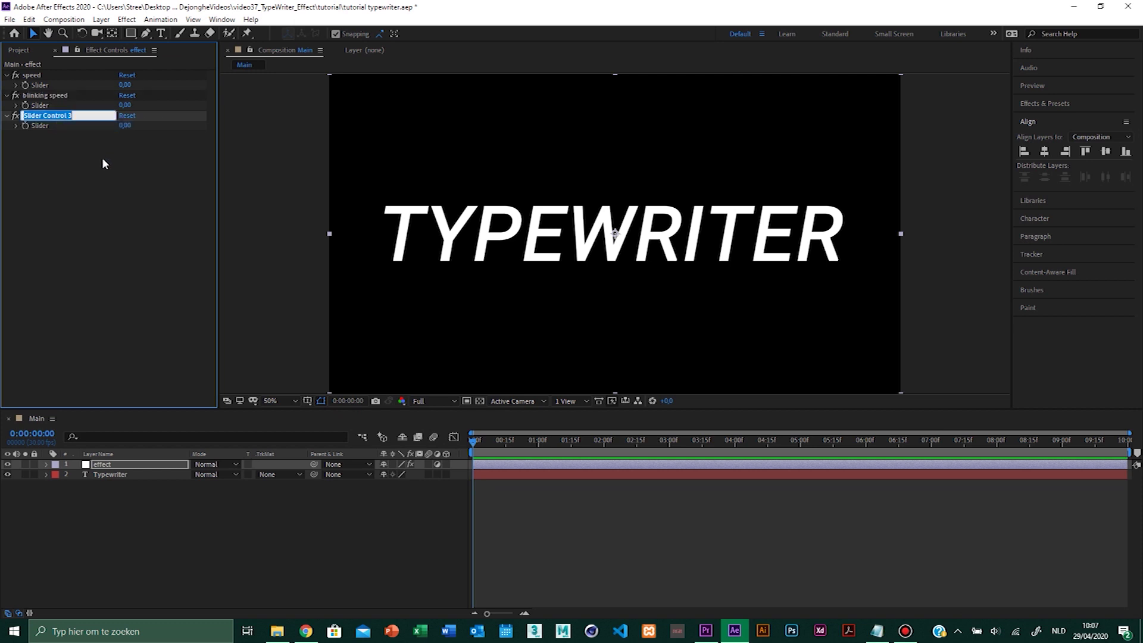
type("start point")
key("Return")
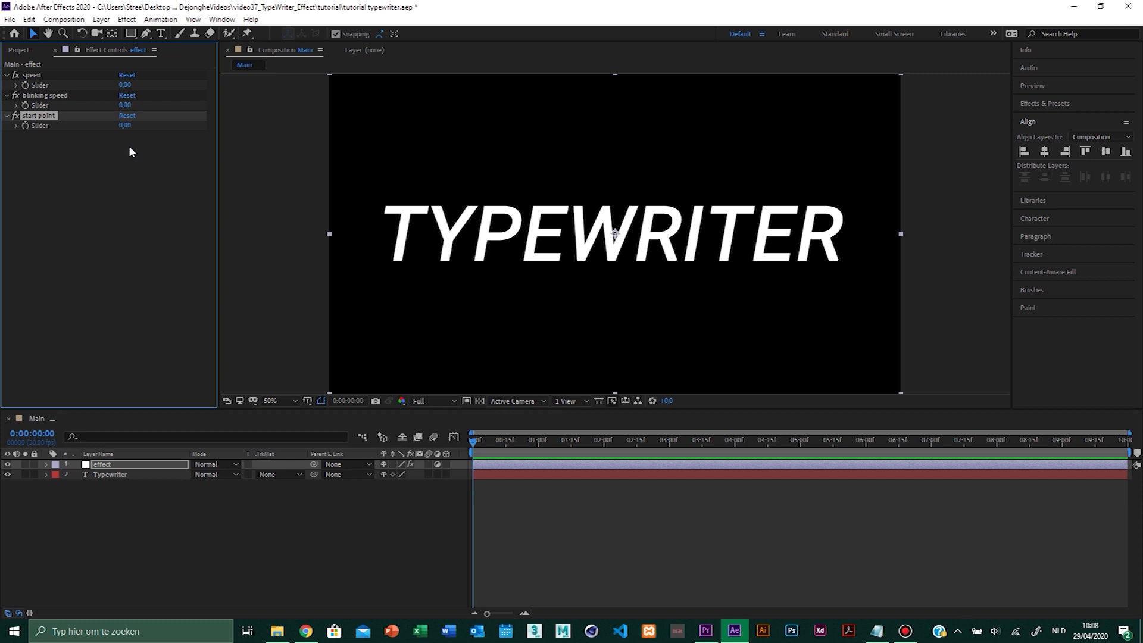
left_click(59, 173)
left_click(32, 76)
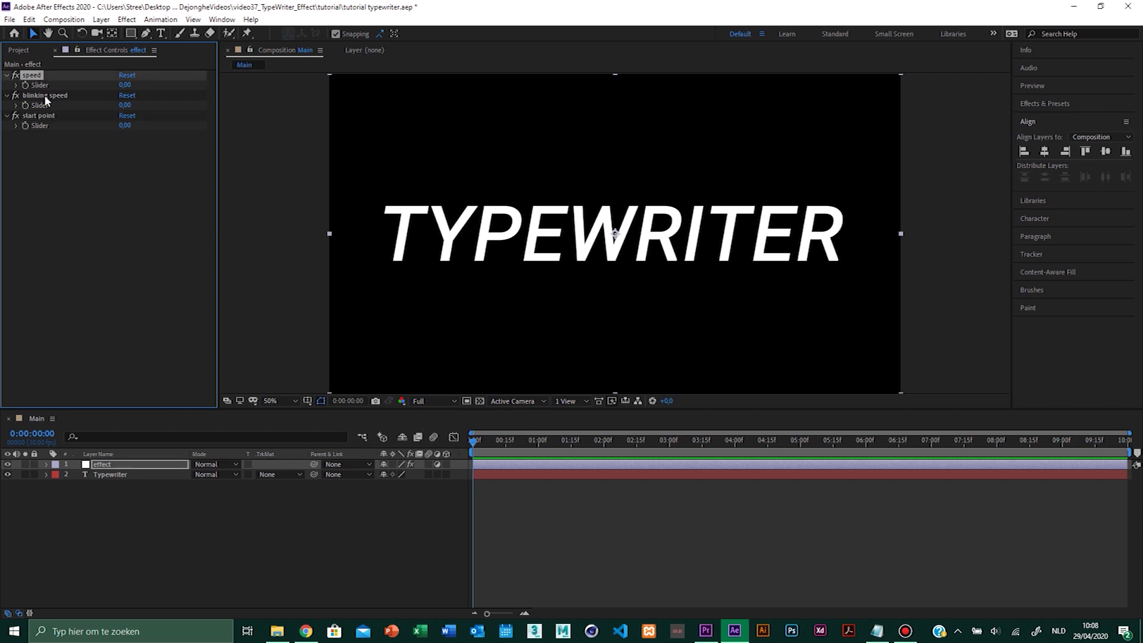
left_click(44, 95)
left_click(40, 115)
left_click(103, 188)
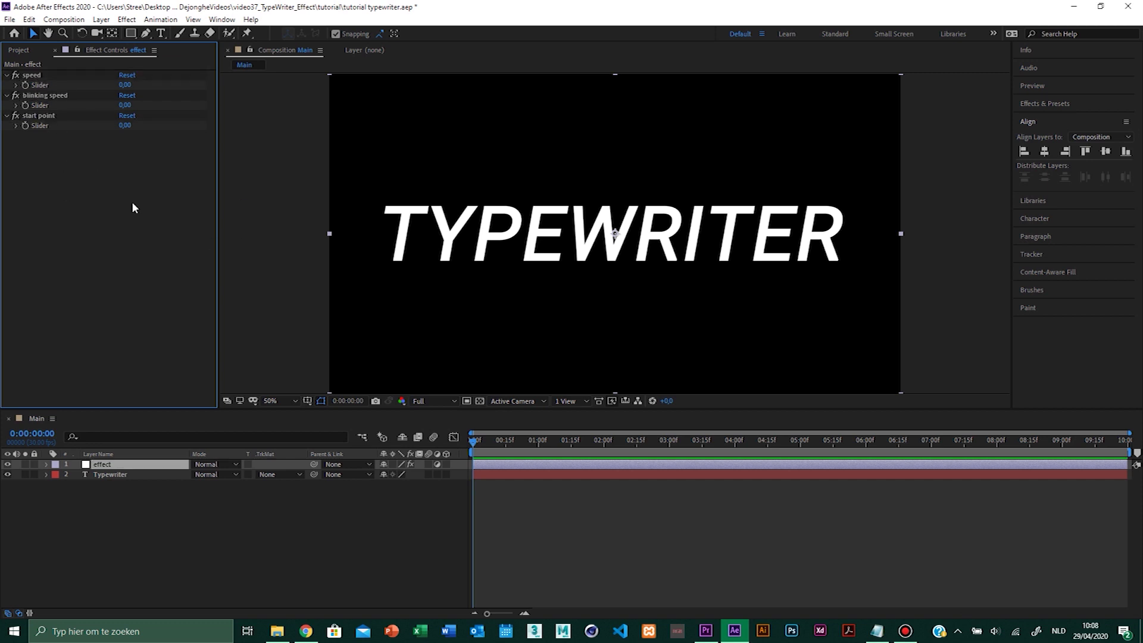
Copy the whole typewriter expression from the saved Notepad notes.
left_click(877, 631)
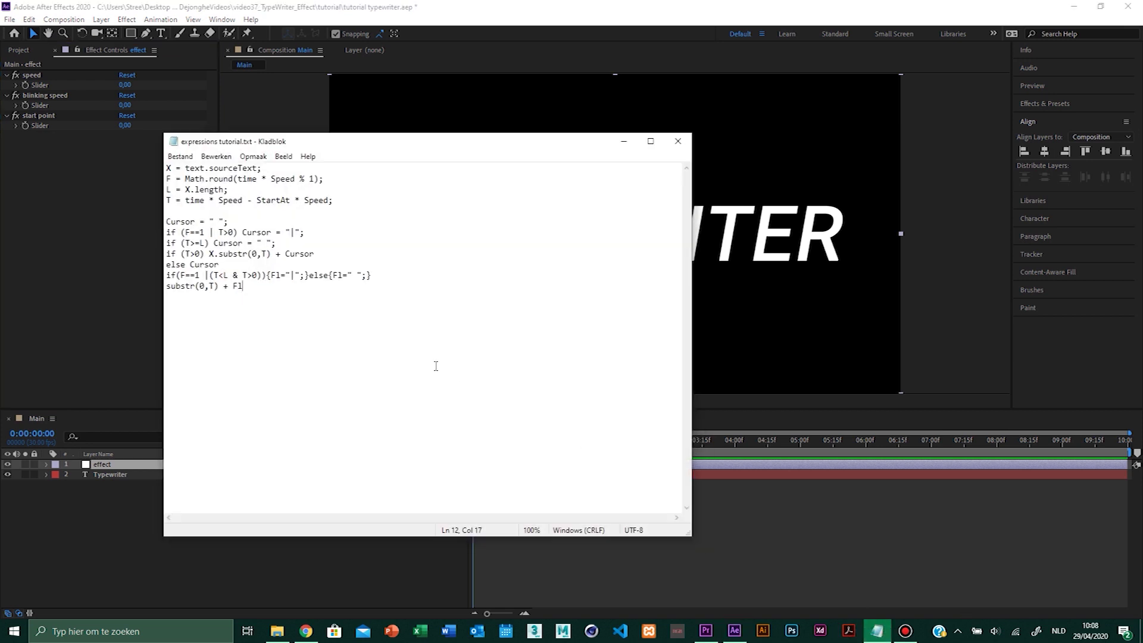
left_click_drag(358, 144, 452, 143)
left_click_drag(465, 358, 245, 167)
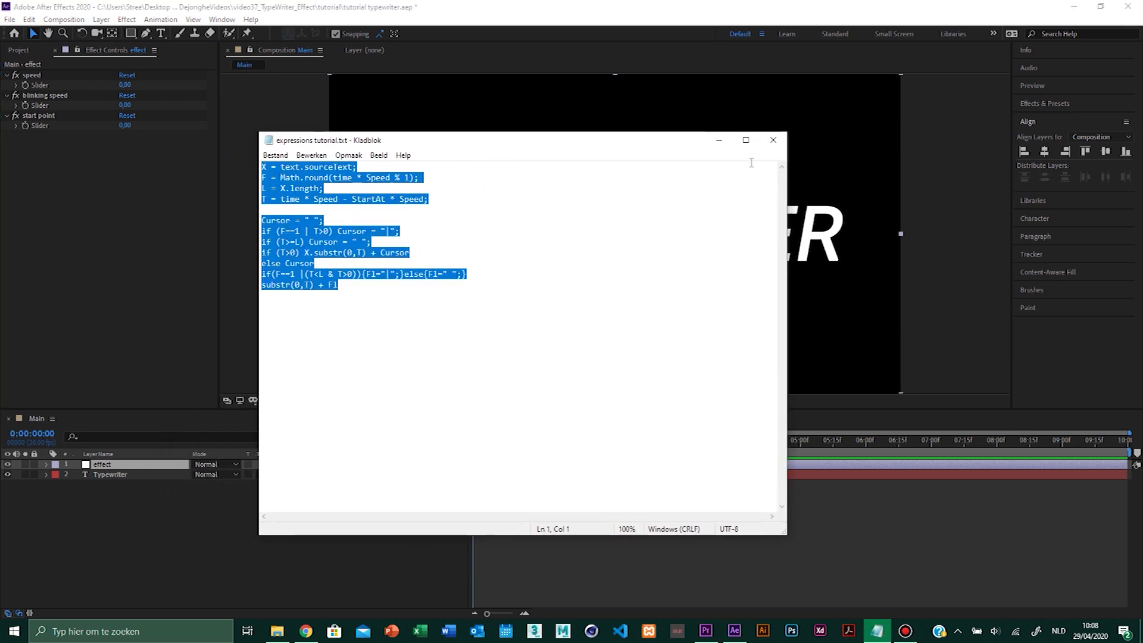
left_click(719, 140)
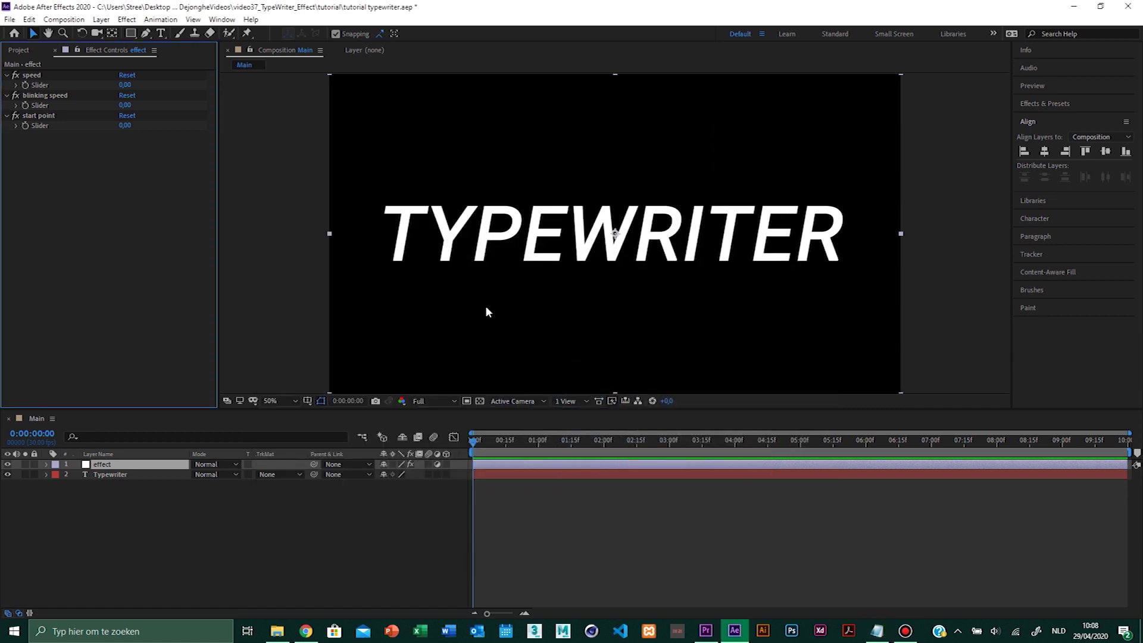
Add an expression to Typewriter's Source Text, replacing the default with the pasted typewriter code.
left_click(107, 474)
left_click(46, 475)
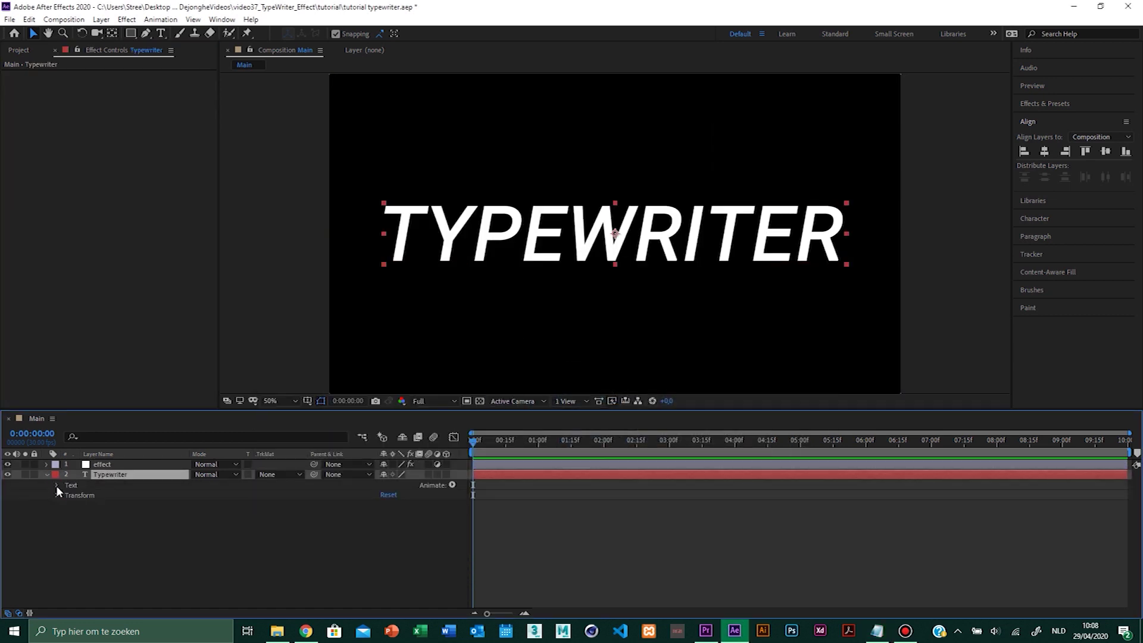
left_click(57, 485)
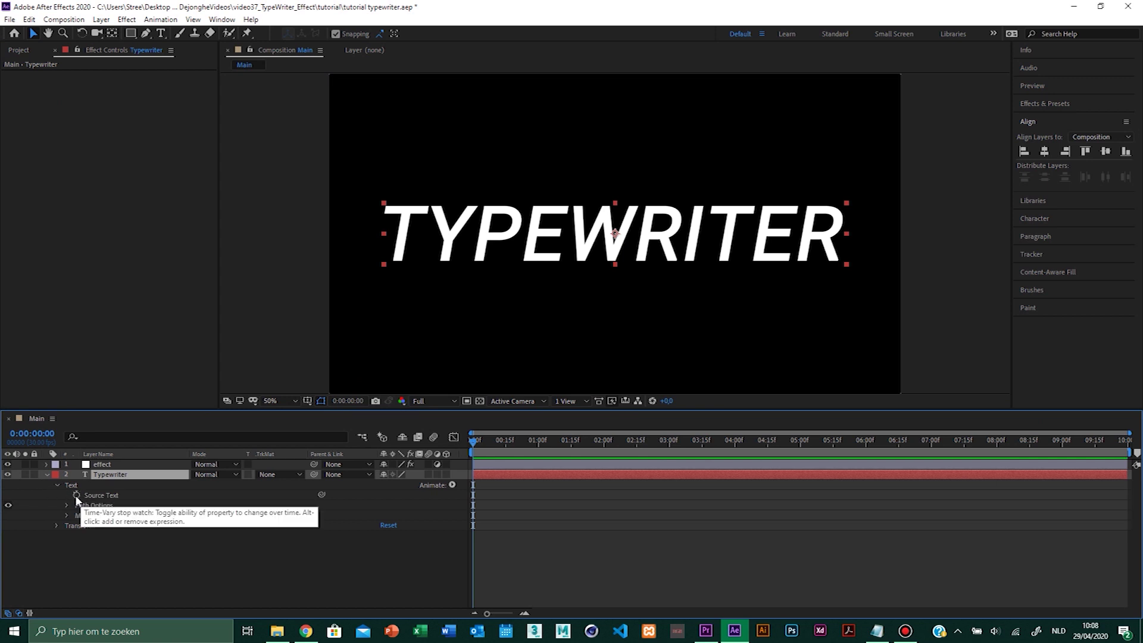
left_click(76, 496, "alt")
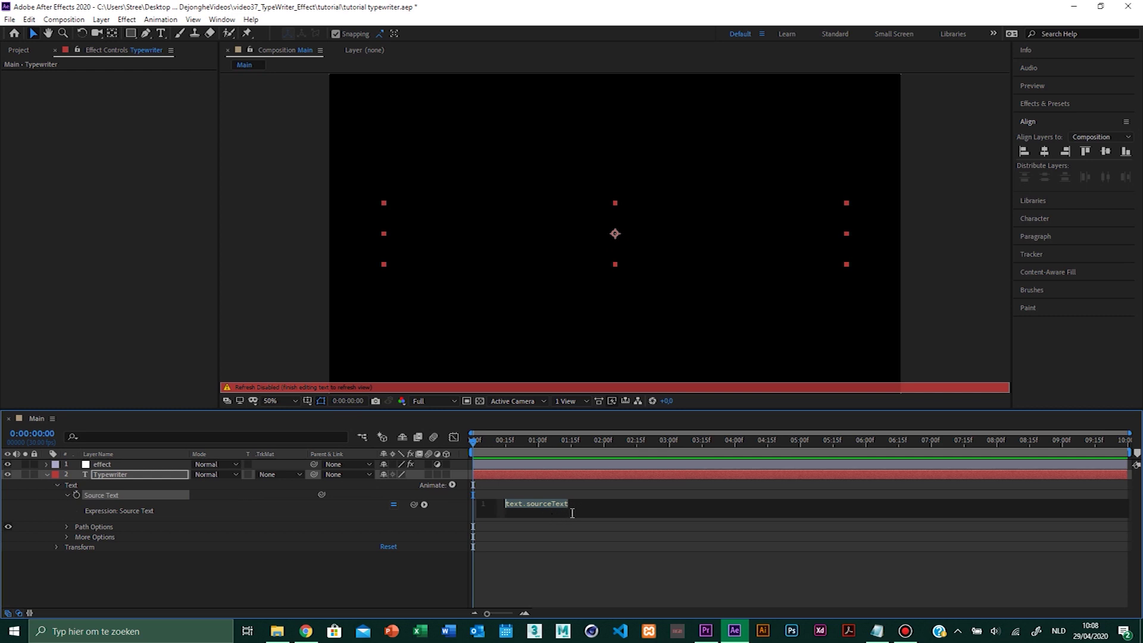
left_click_drag(578, 507, 503, 505)
key("ctrl+v")
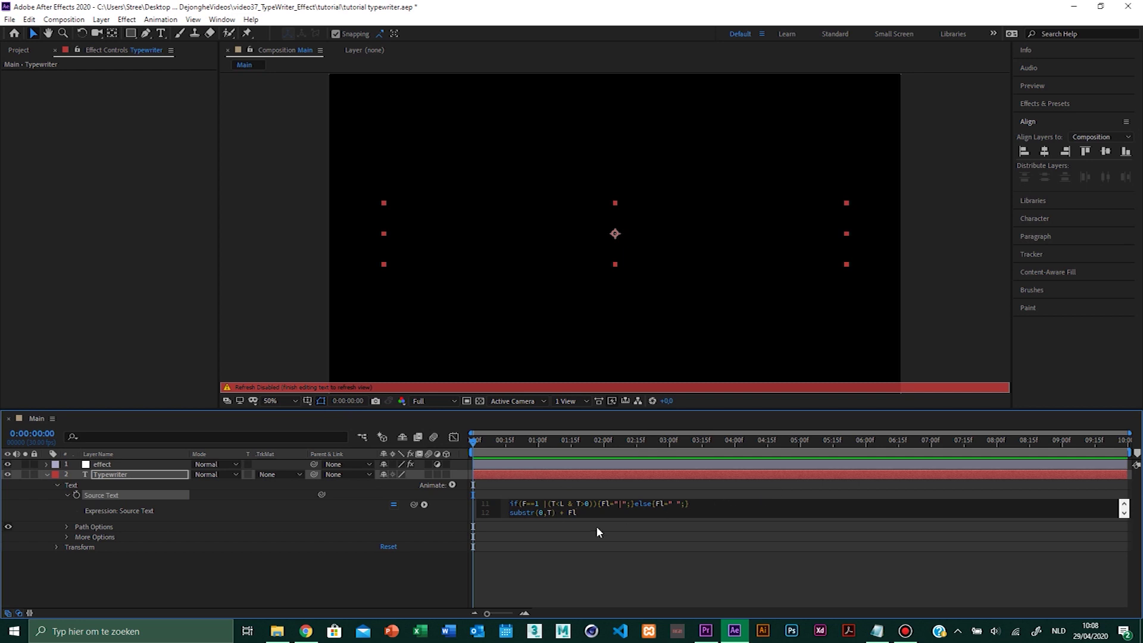
left_click(639, 530)
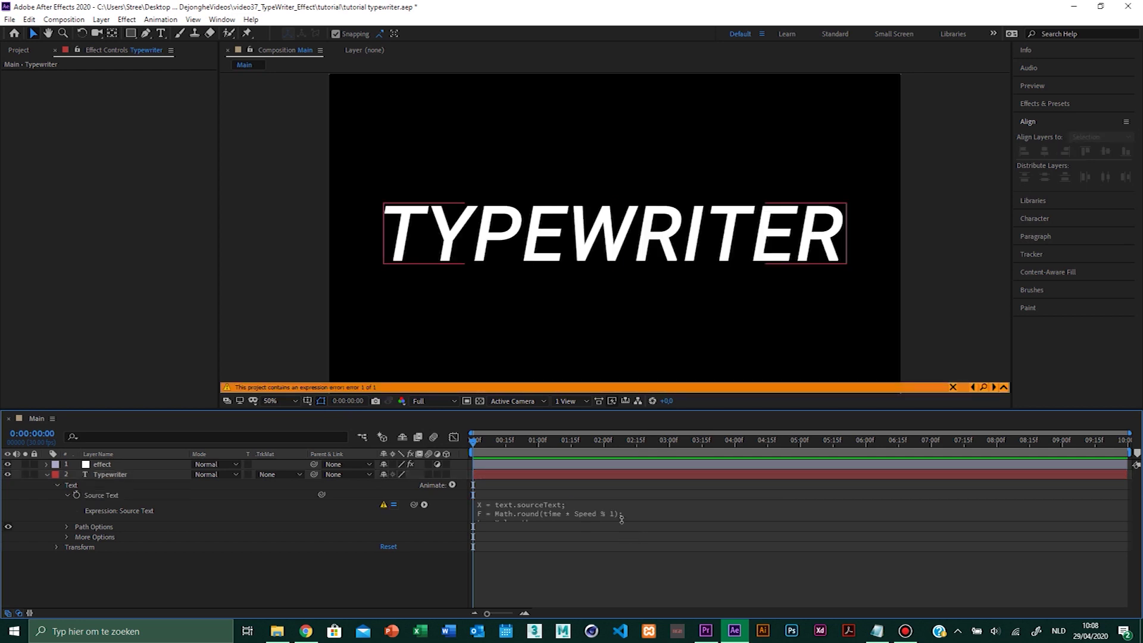
left_click_drag(617, 546, 608, 590)
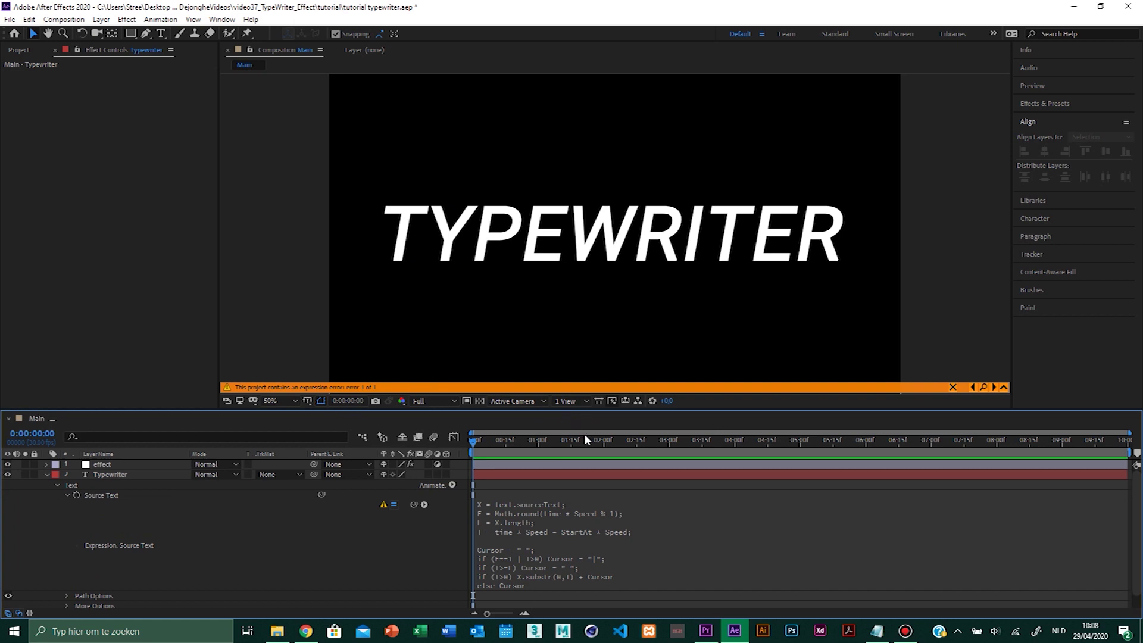
Enlarge the expression field and inspect the Speed and StartAt terms causing the error.
left_click_drag(228, 408, 258, 360)
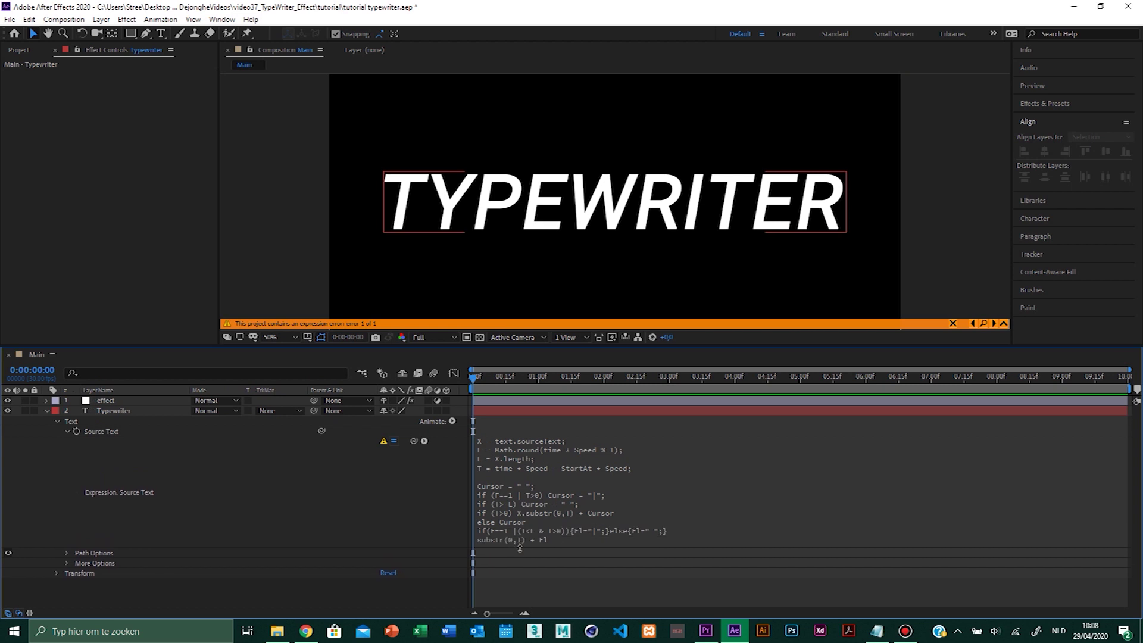
left_click_drag(519, 547, 519, 555)
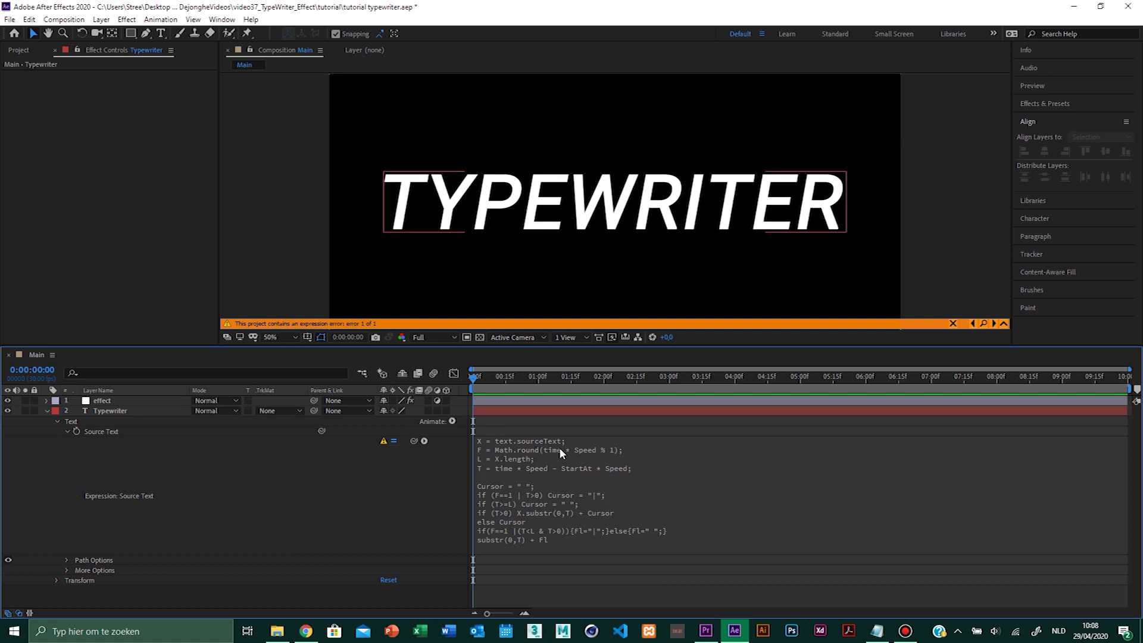
left_click(579, 448)
double_click(616, 450)
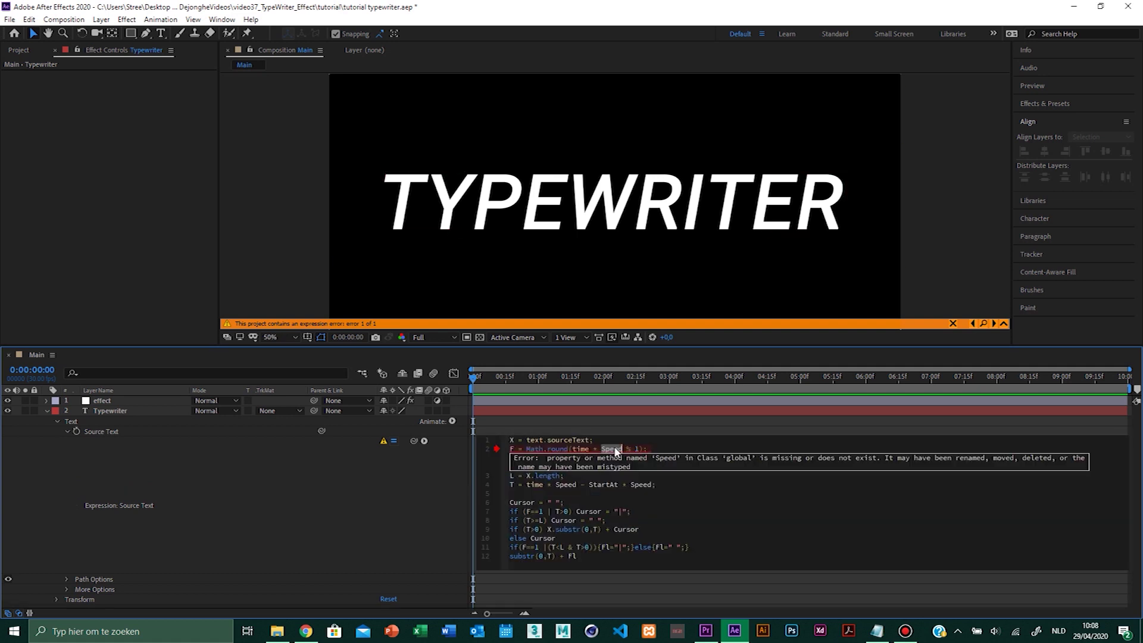
double_click(599, 484)
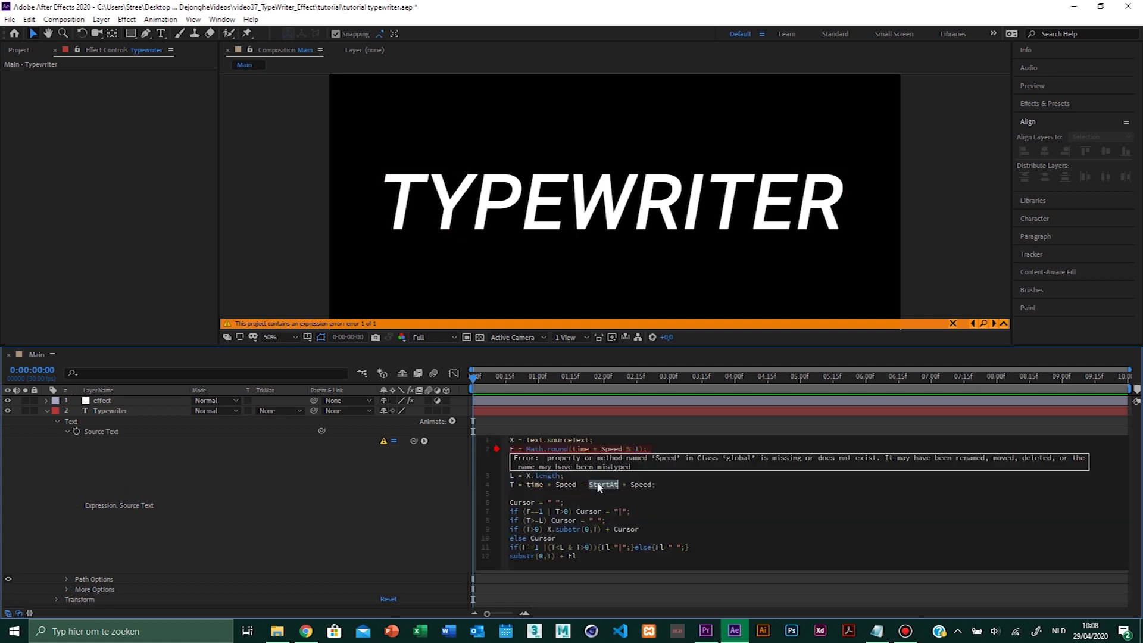
double_click(566, 485)
double_click(643, 484)
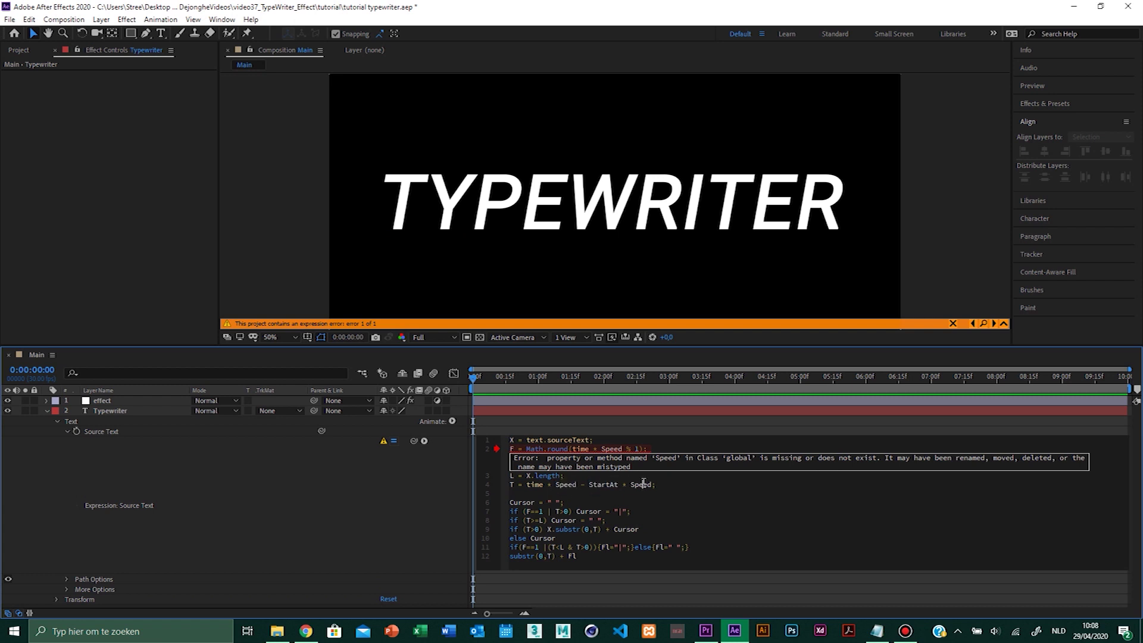
Select the effect layer and lock its Effect Controls panel so the sliders stay visible.
left_click(626, 424)
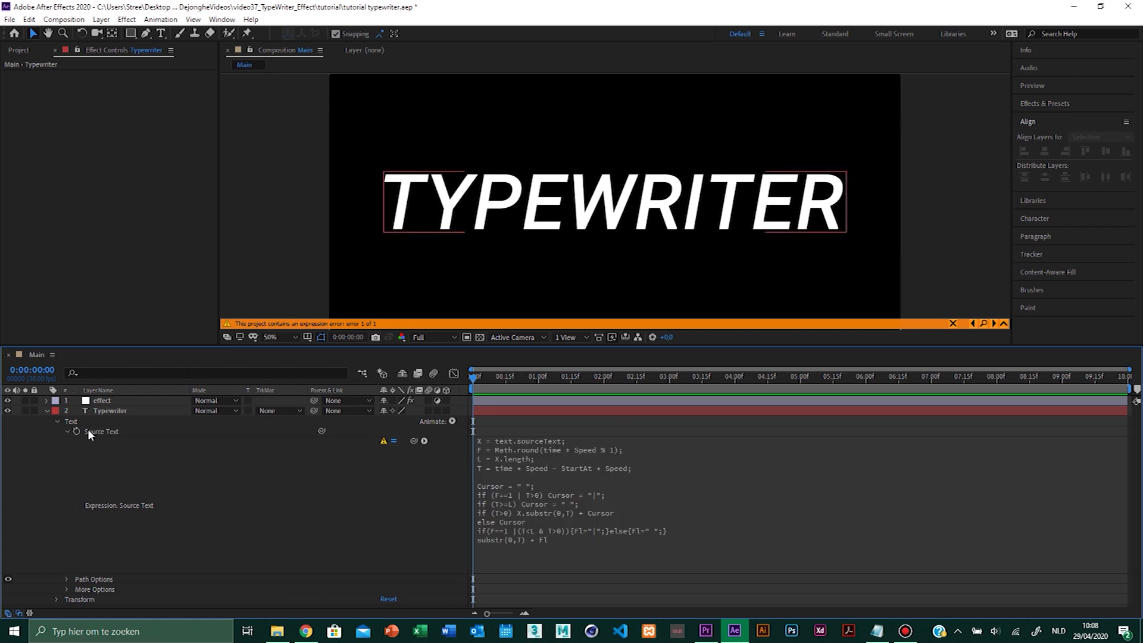
left_click(110, 403)
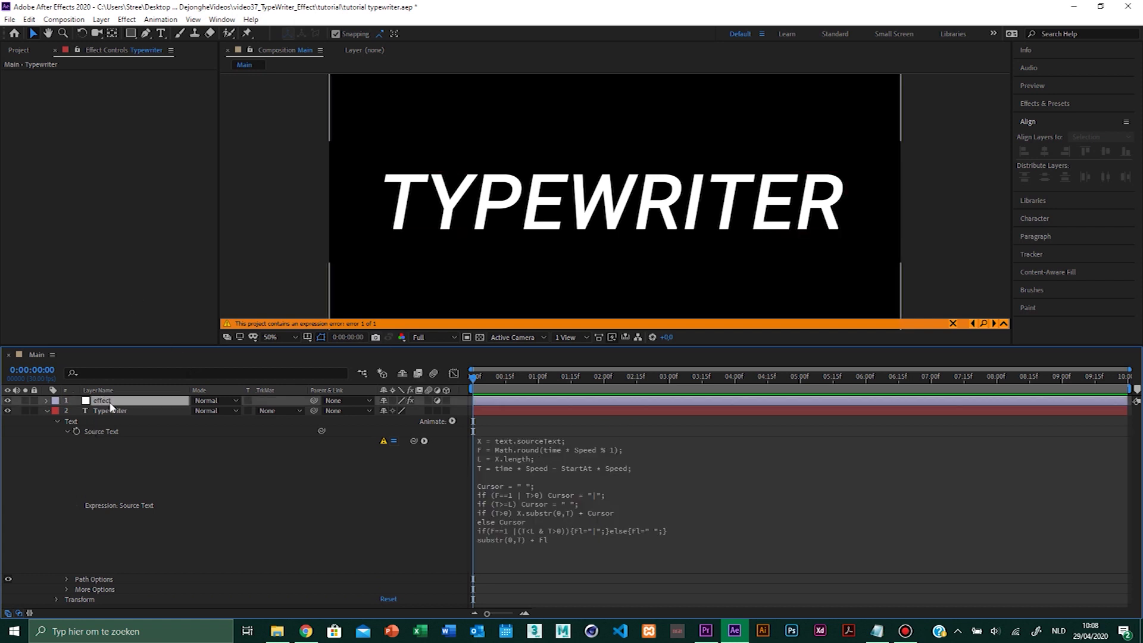
left_click(77, 52)
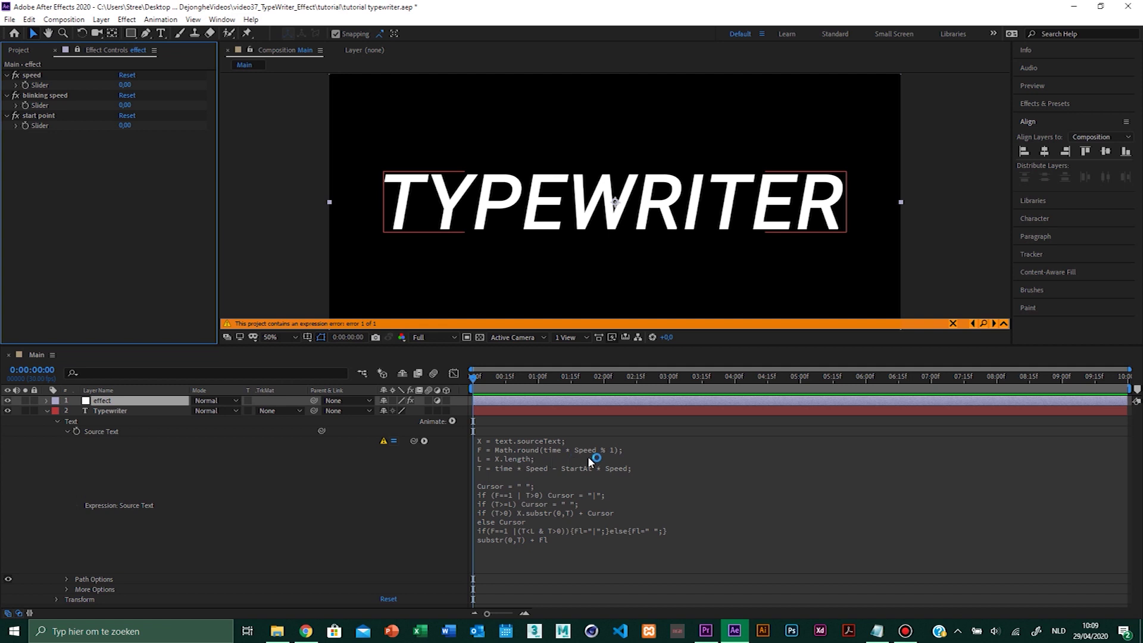
Pickwhip line 2's Speed to the blinking speed slider and StartAt to the start point slider.
left_click(681, 474)
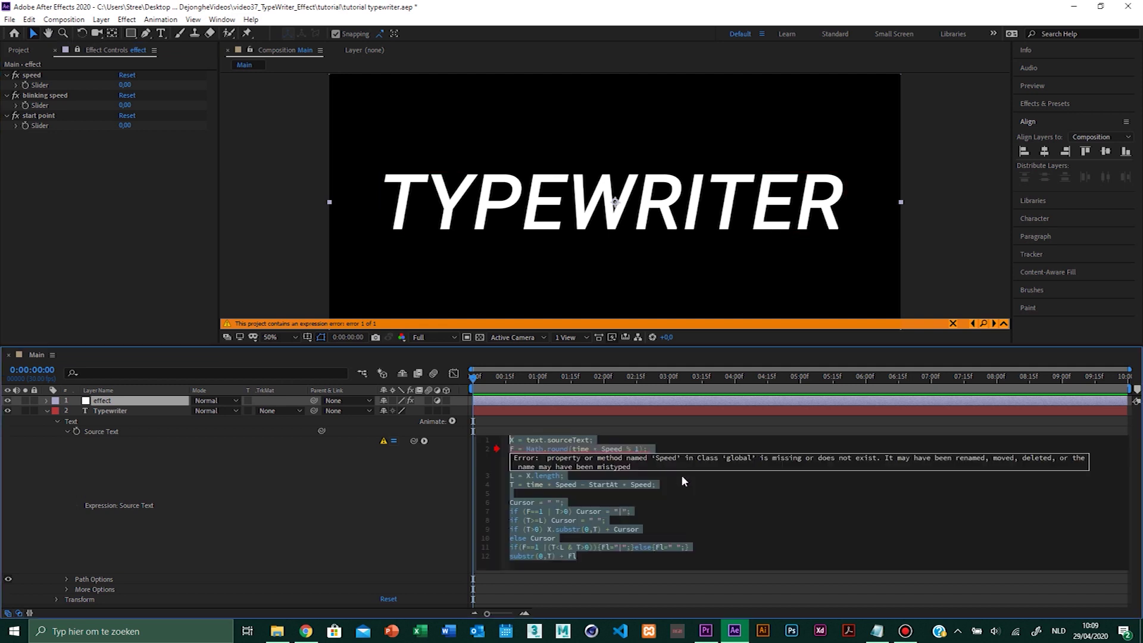
left_click(615, 448)
left_click_drag(601, 449, 623, 449)
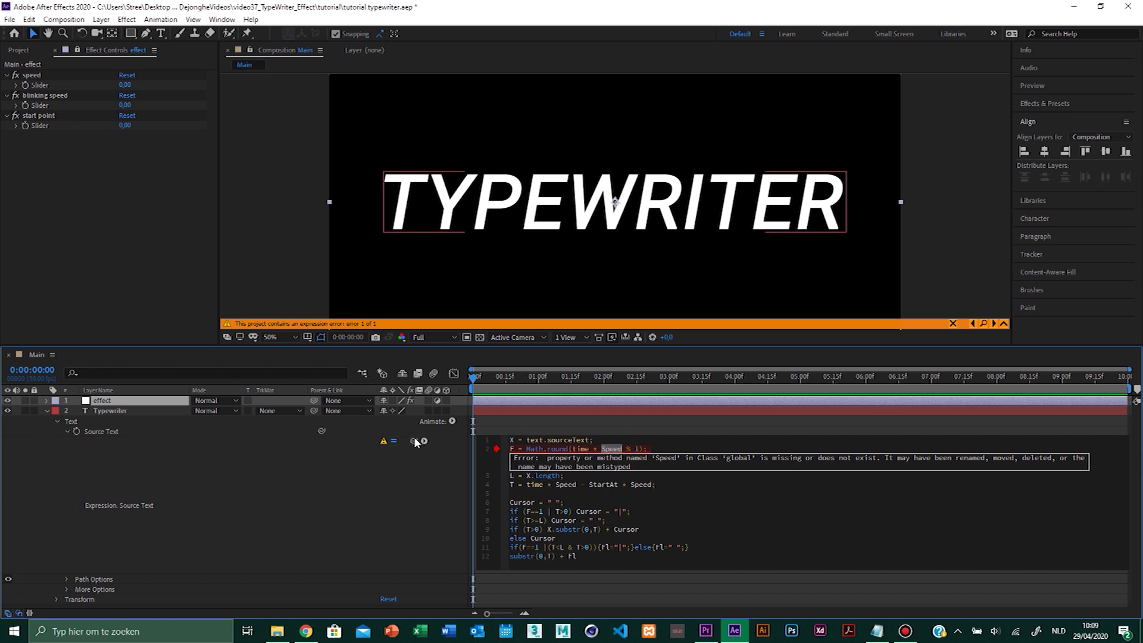
left_click_drag(414, 441, 41, 104)
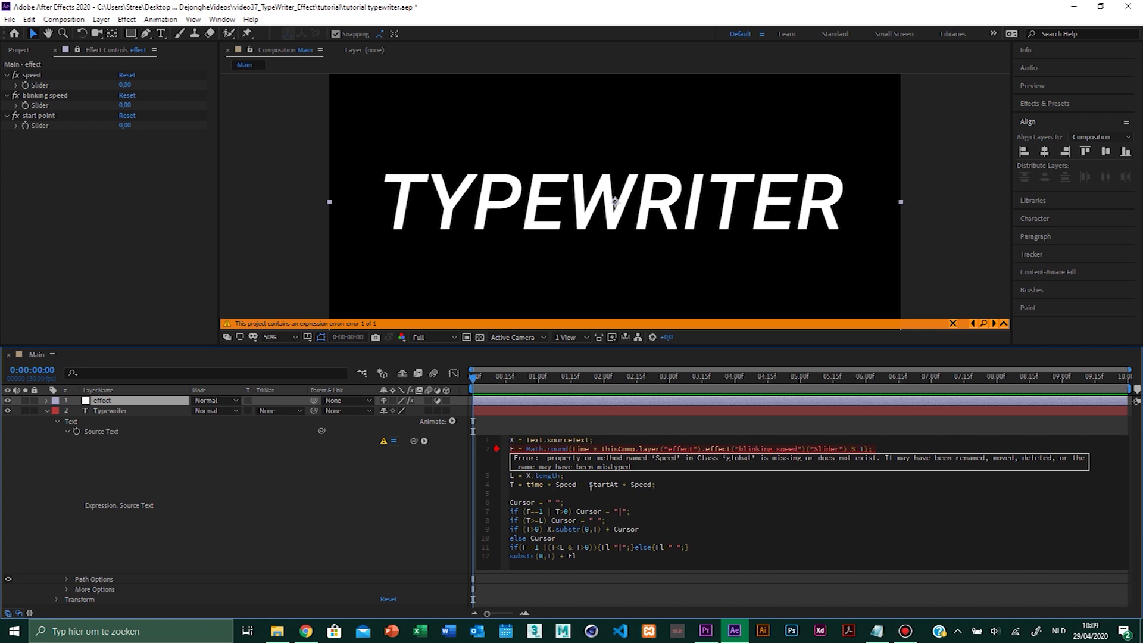
left_click_drag(591, 487, 619, 486)
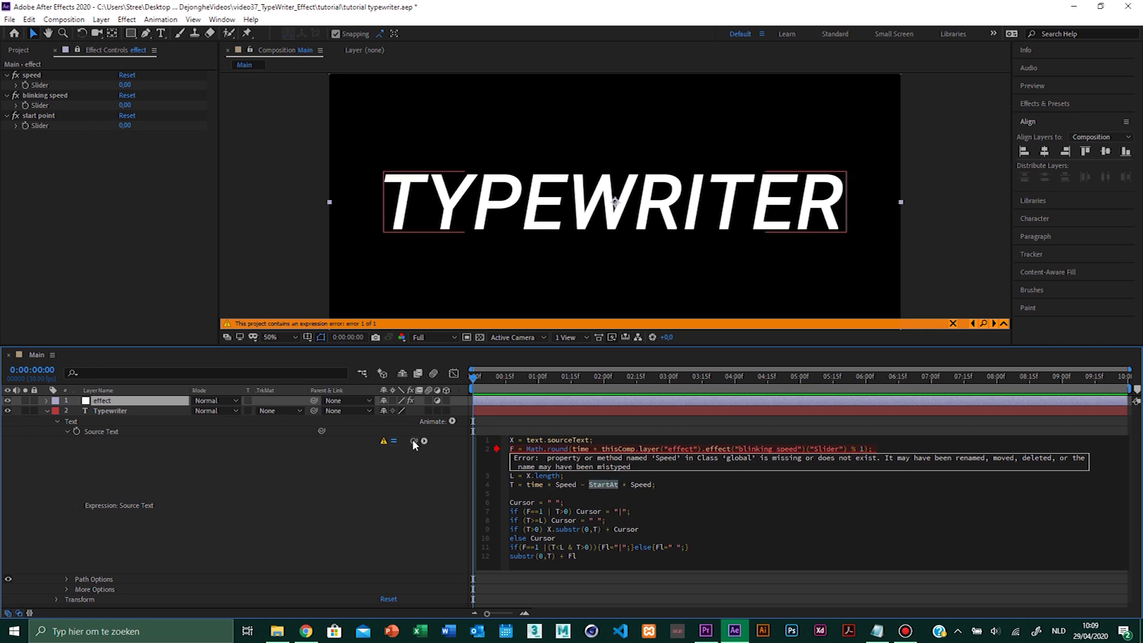
left_click_drag(413, 441, 49, 127)
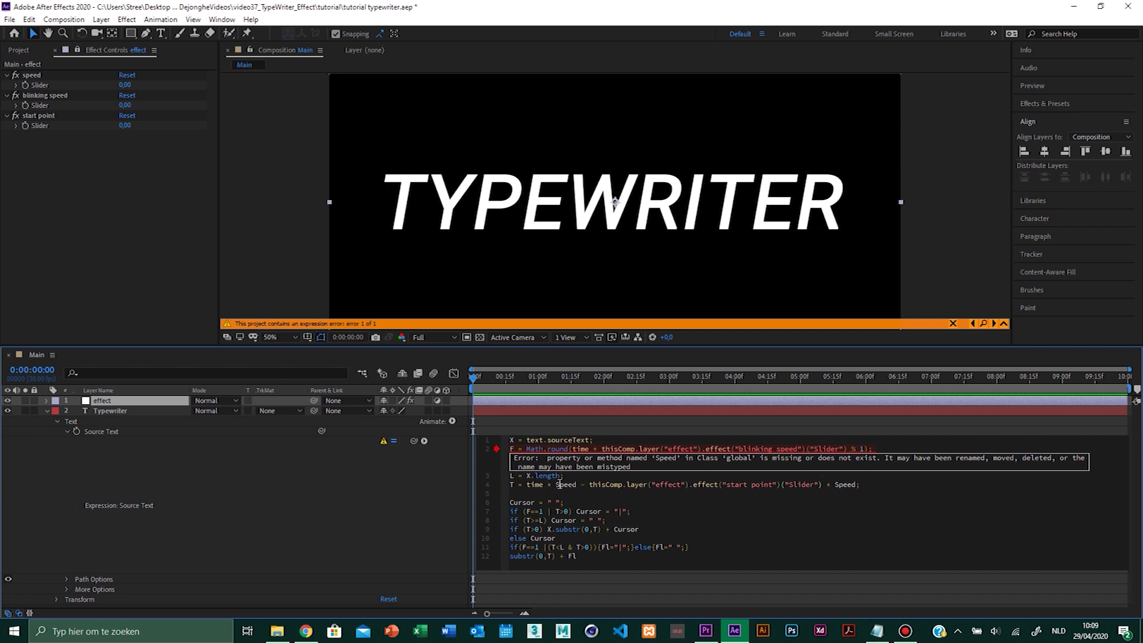
Link both Speed references on line 4 to the speed slider and commit the expression.
left_click_drag(555, 484, 577, 486)
left_click_drag(413, 441, 36, 84)
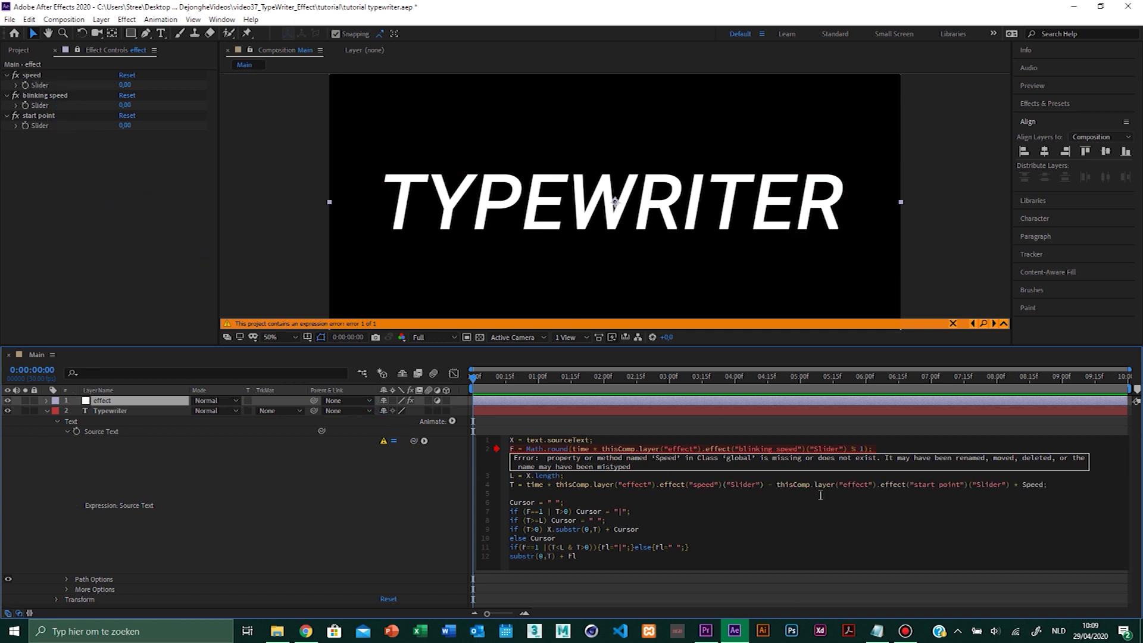
left_click_drag(1022, 485, 1040, 489)
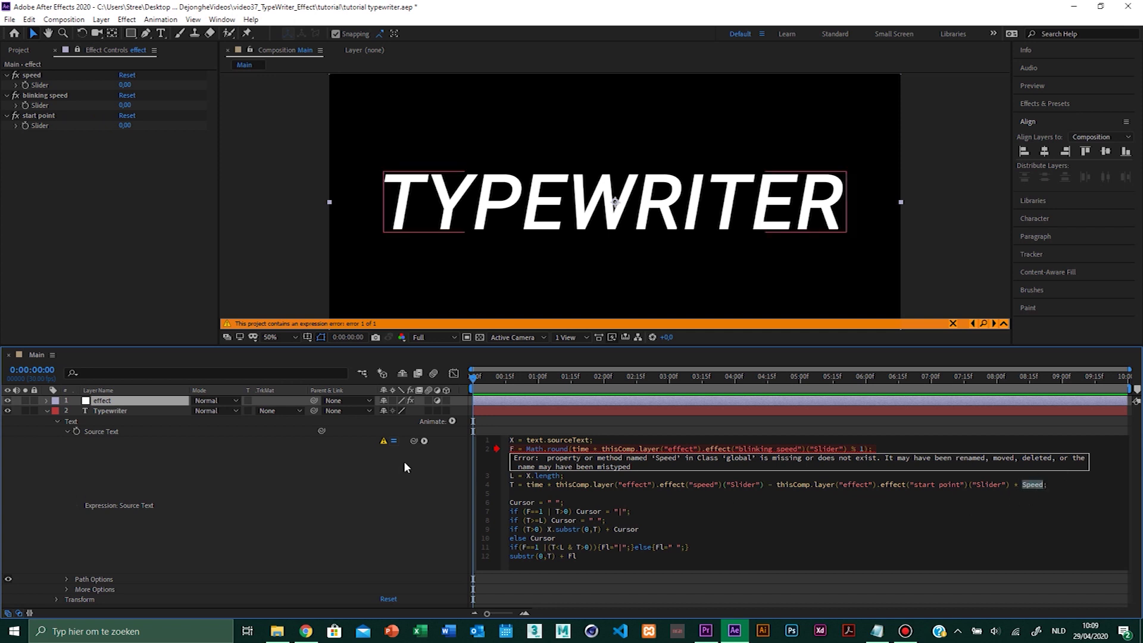
left_click_drag(413, 440, 39, 85)
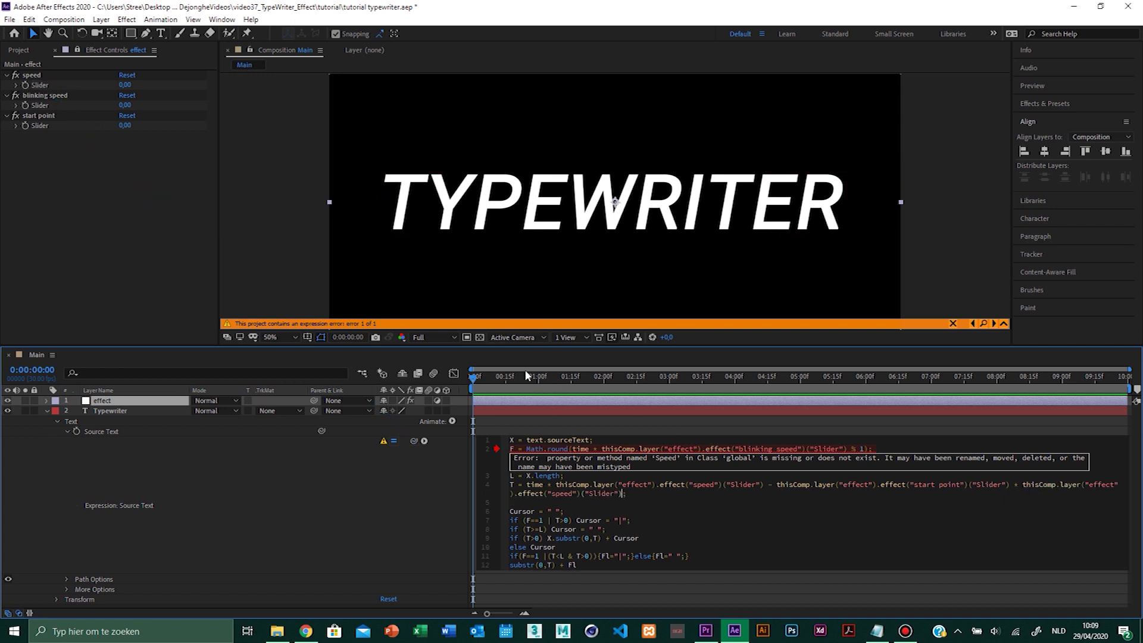
left_click(265, 260)
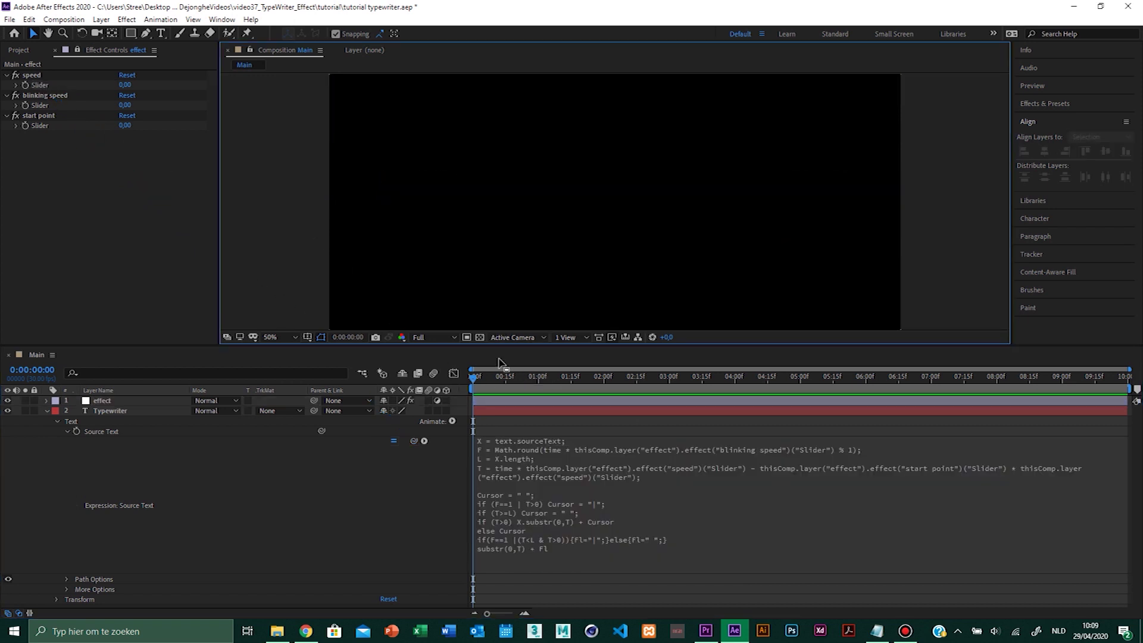
Enlarge the viewer and select the effect layer's Speed slider effect.
left_click_drag(481, 345, 483, 419)
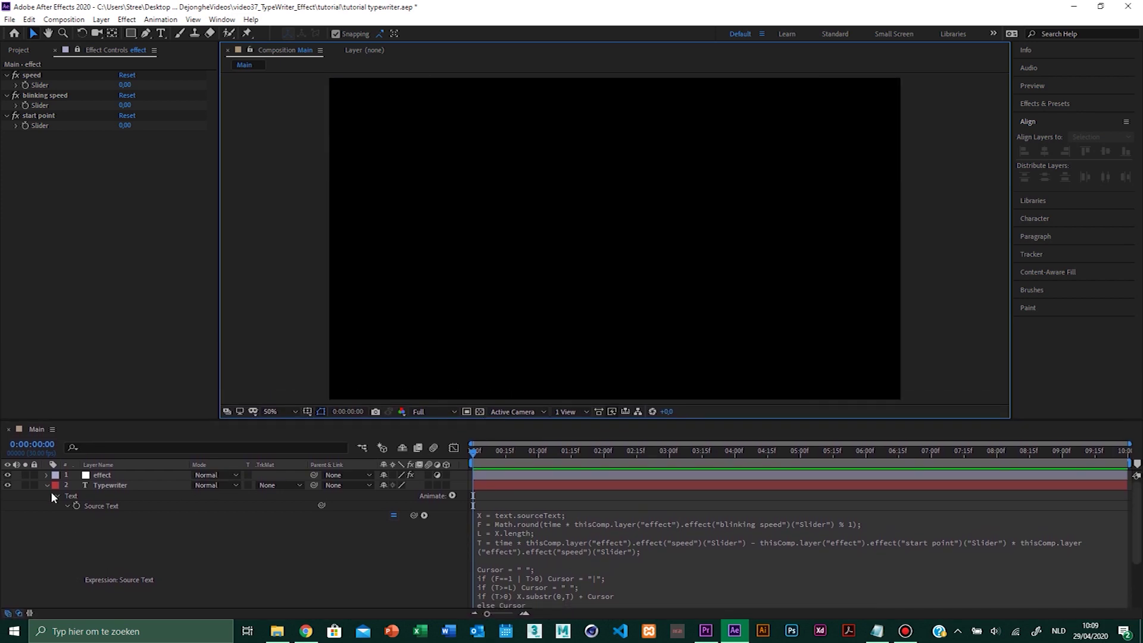
left_click(32, 75)
left_click(44, 94)
left_click(38, 117, "ctrl")
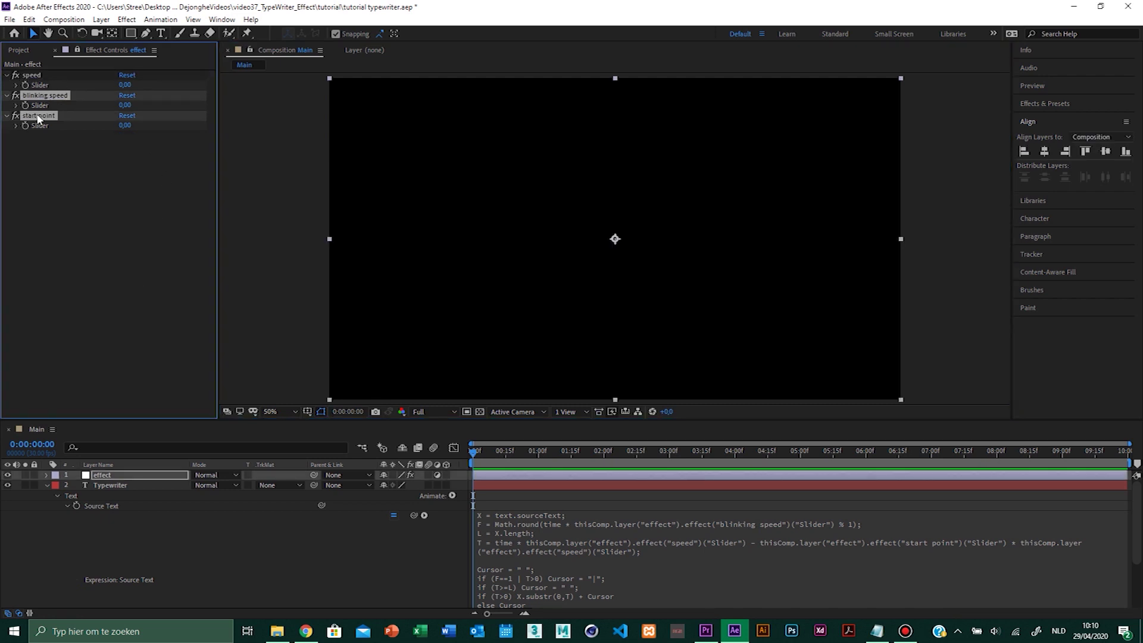
left_click(34, 76)
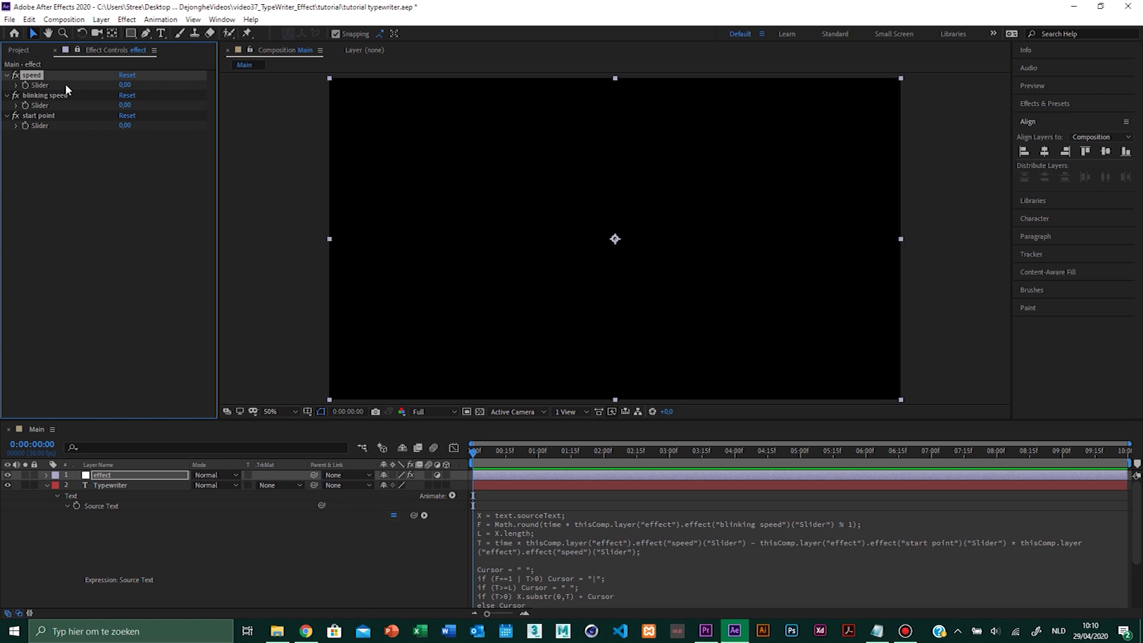
Set Speed to 7, Blinking Speed to 3 and Start Point to 2.
left_click(125, 85)
type("7")
key("Return")
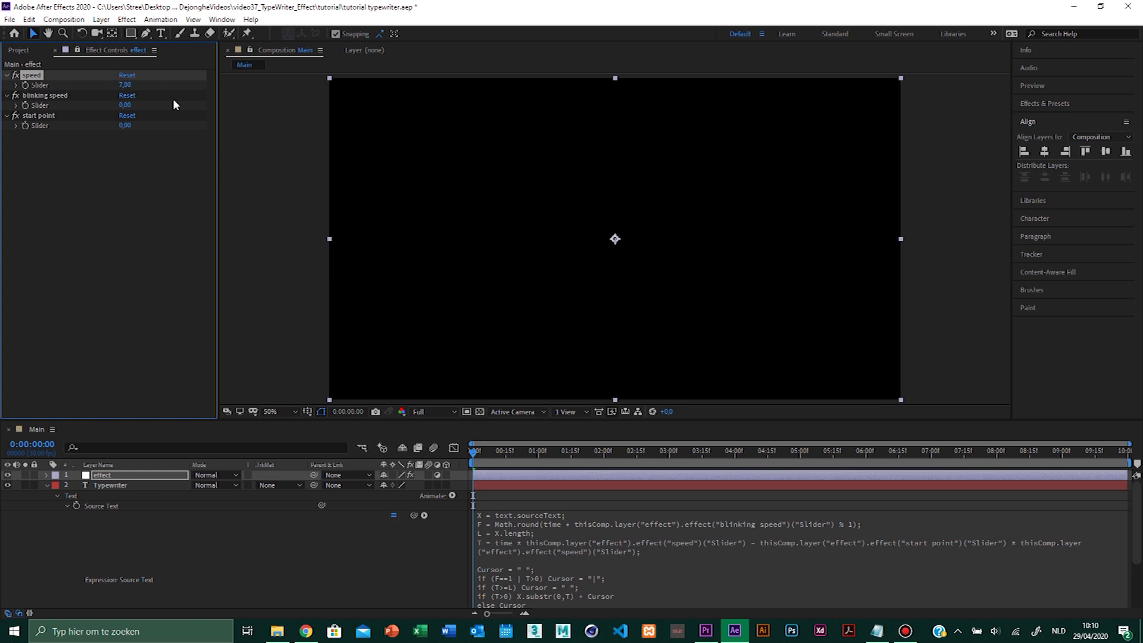
left_click(125, 104)
key("Return")
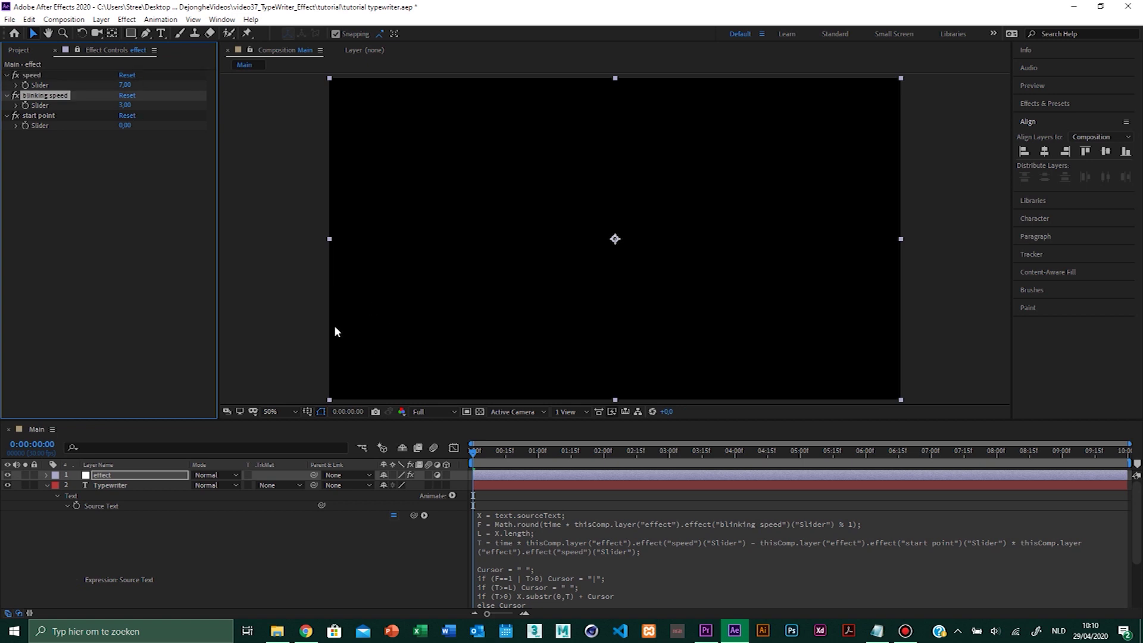
left_click(125, 126)
type("2")
key("Return")
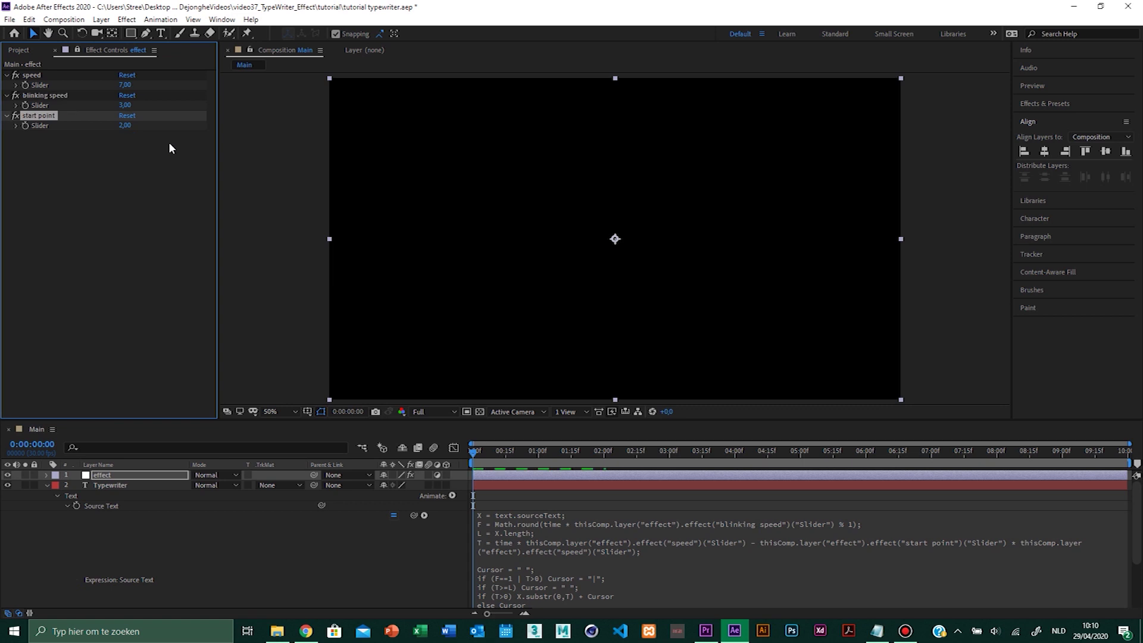
Check the cursor at 0:00:02:02, then open the Typewriter expression and select line 7's | character.
mouse_move(481, 451)
left_mouse_down()
mouse_move(670, 449)
mouse_move(463, 448)
left_mouse_up()
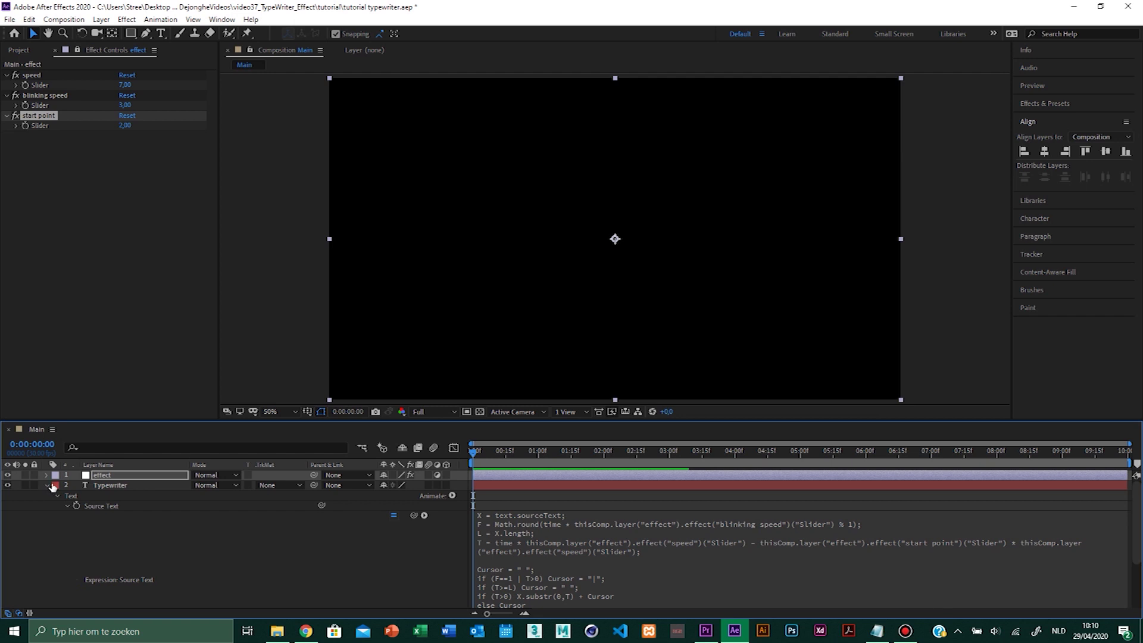
left_click(139, 487)
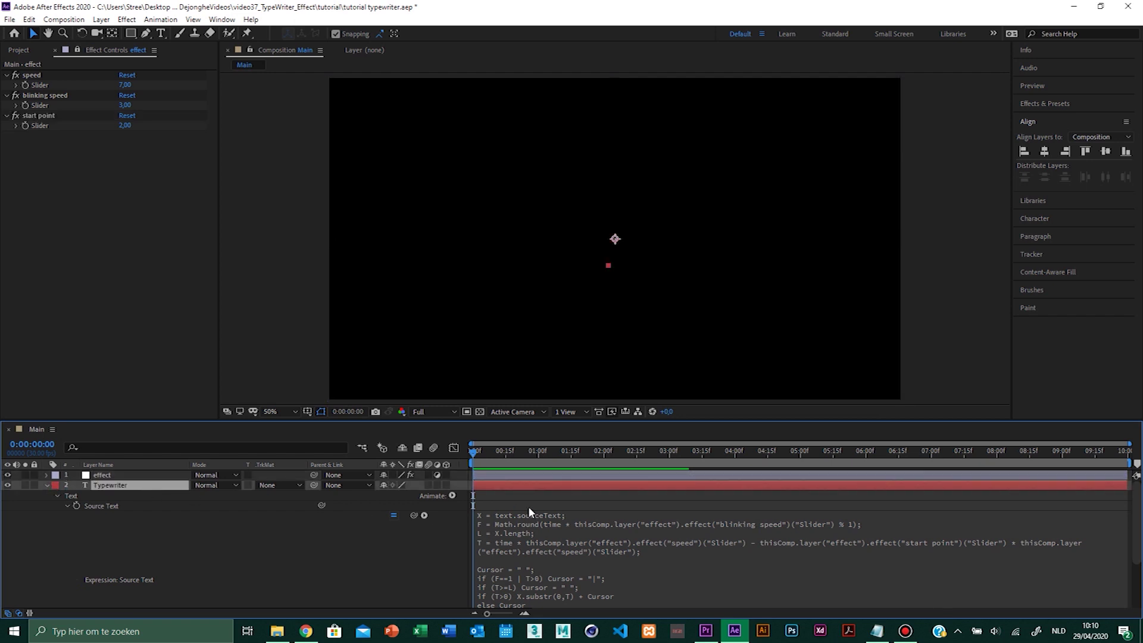
scroll(565, 510, "down", 2)
left_click(553, 516)
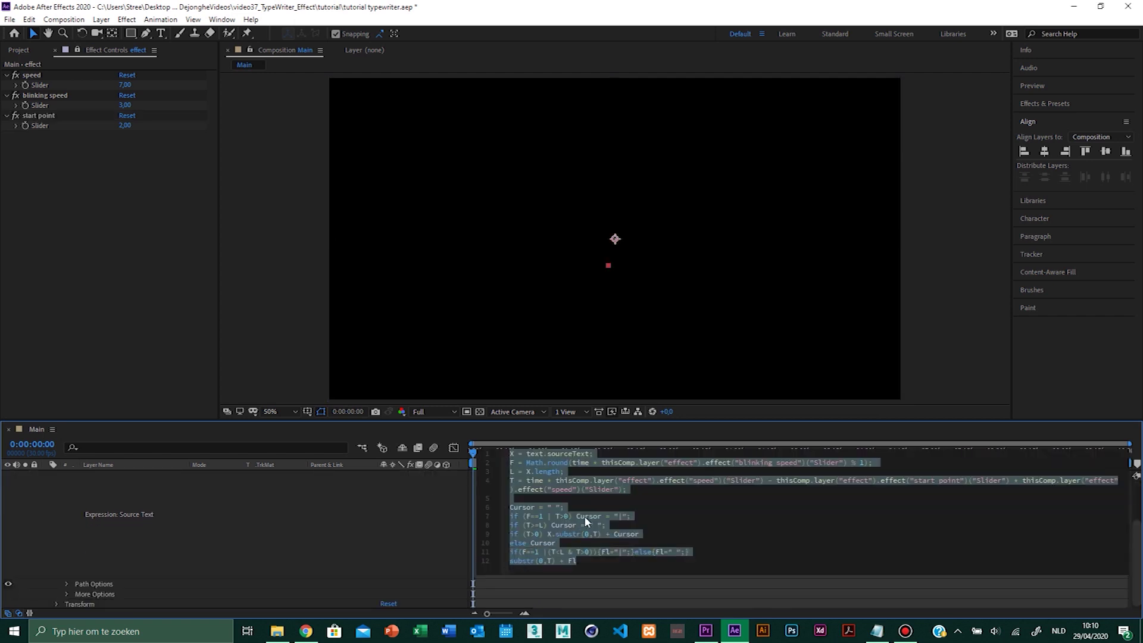
left_click(585, 515)
double_click(619, 517)
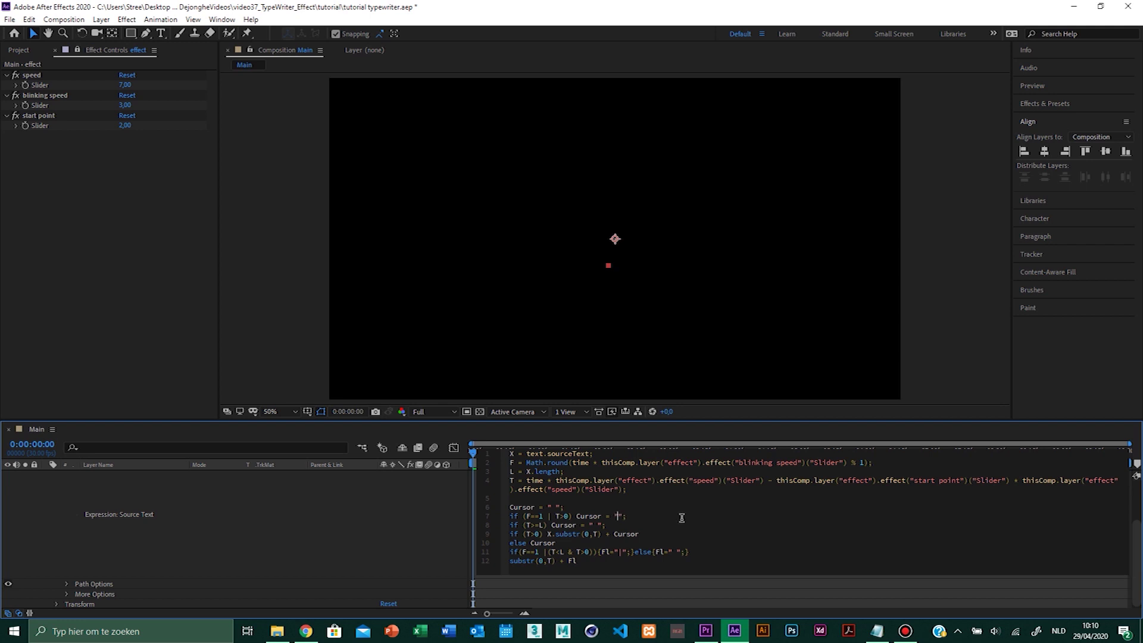
Make the cursor an underscore, commit the expression and preview the typing.
type("_")
left_click(508, 471)
key("space")
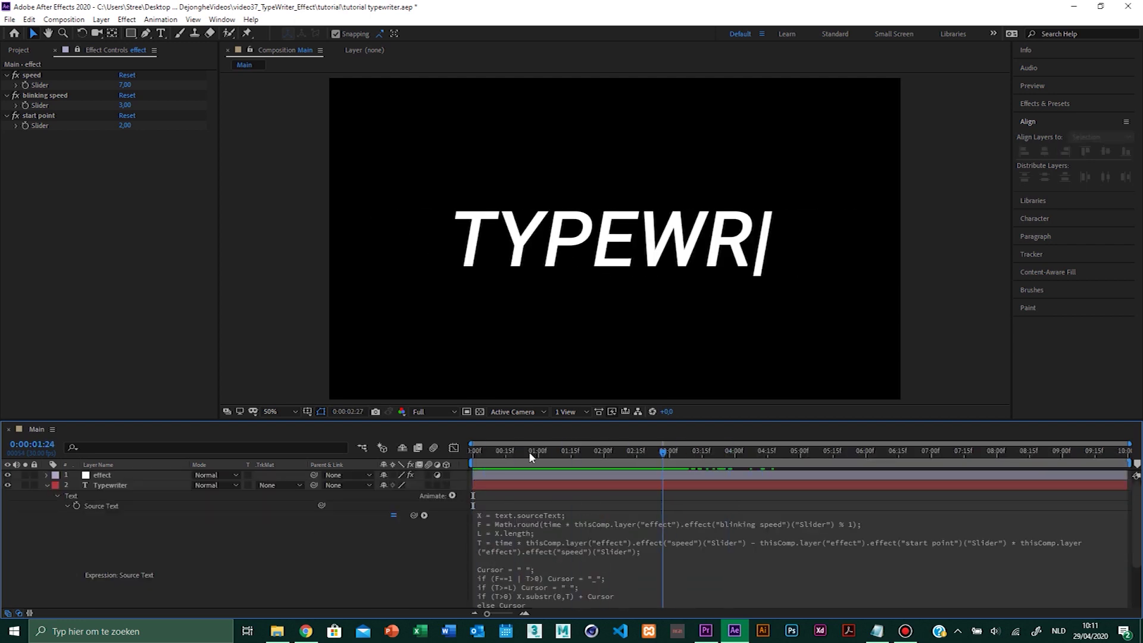
key("space")
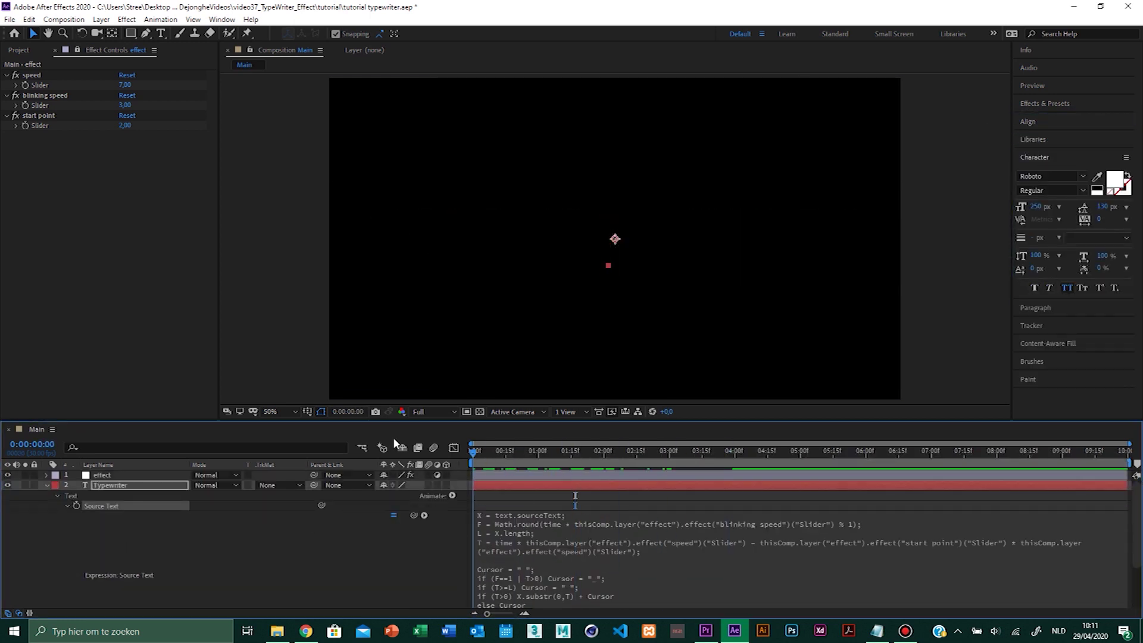
key("space")
Try a '/' cursor on line 7 and check it at 0:00:01:11.
left_click(619, 576)
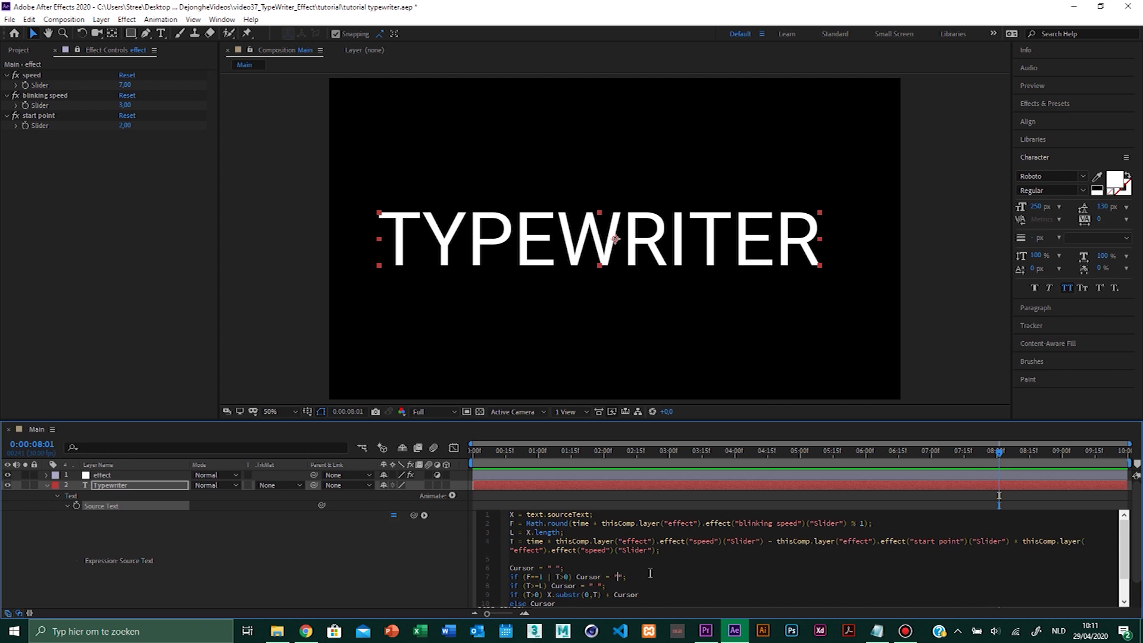
type("/")
left_click(444, 551)
left_click_drag(523, 452, 563, 451)
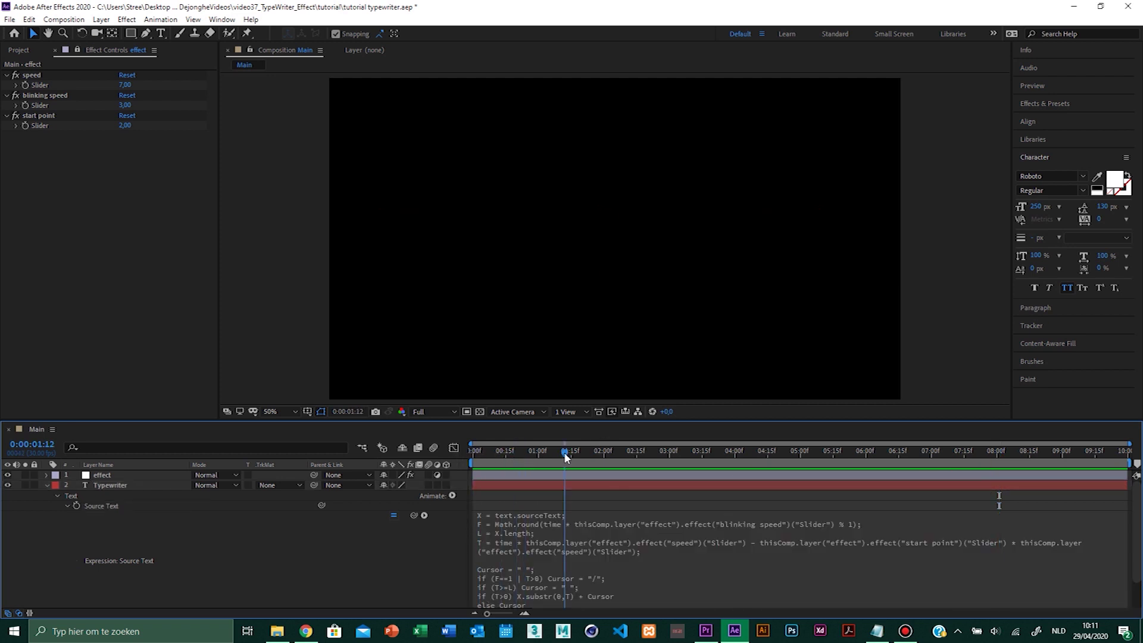
Replace the '/' cursor on line 7, commit the expression and preview the typing again.
left_click(598, 579)
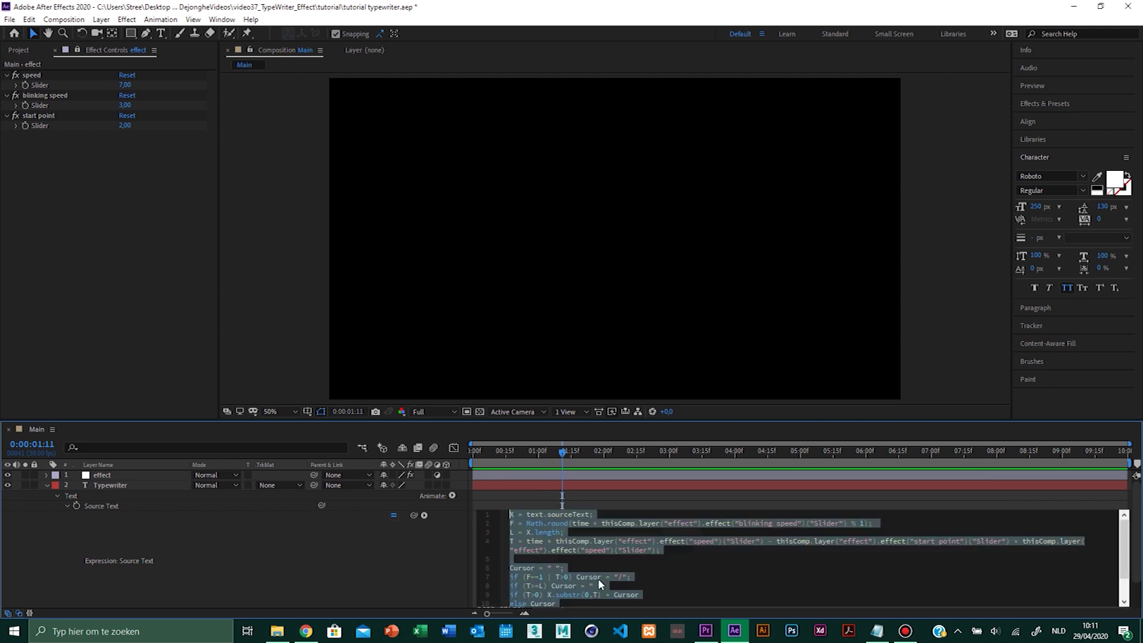
left_click(622, 576)
key("BackSpace")
type("|")
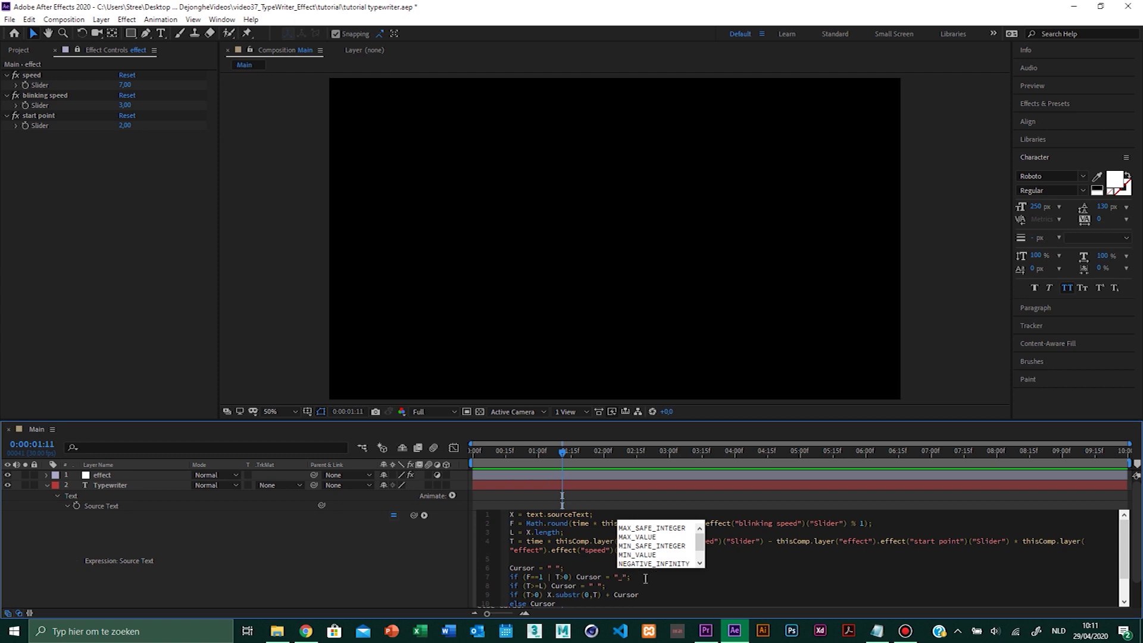
left_click(639, 579)
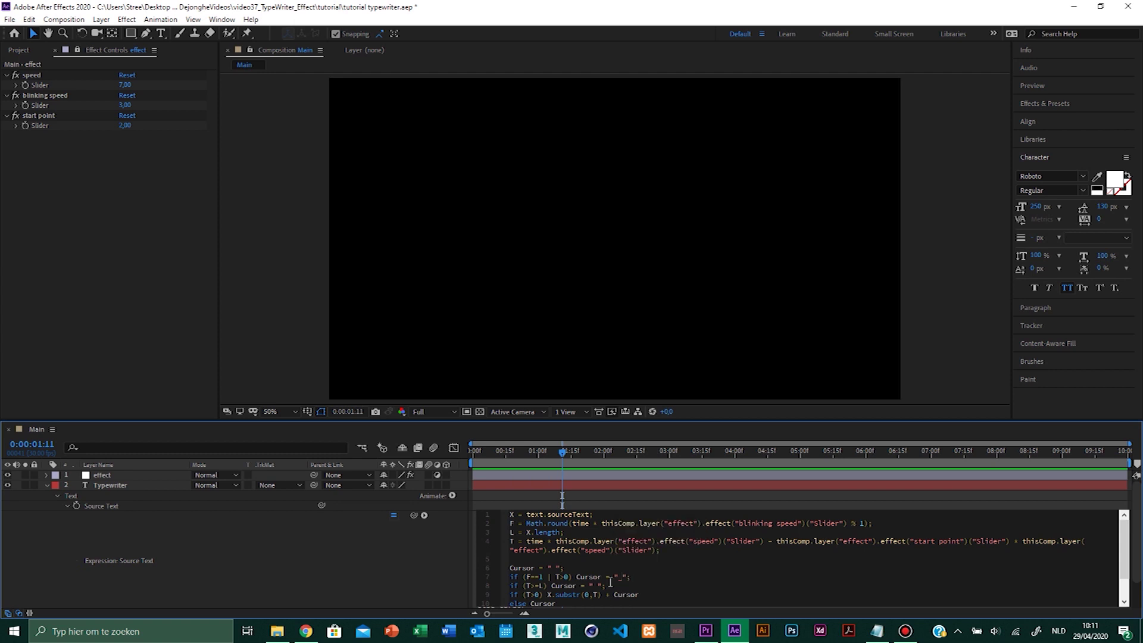
left_click(437, 538)
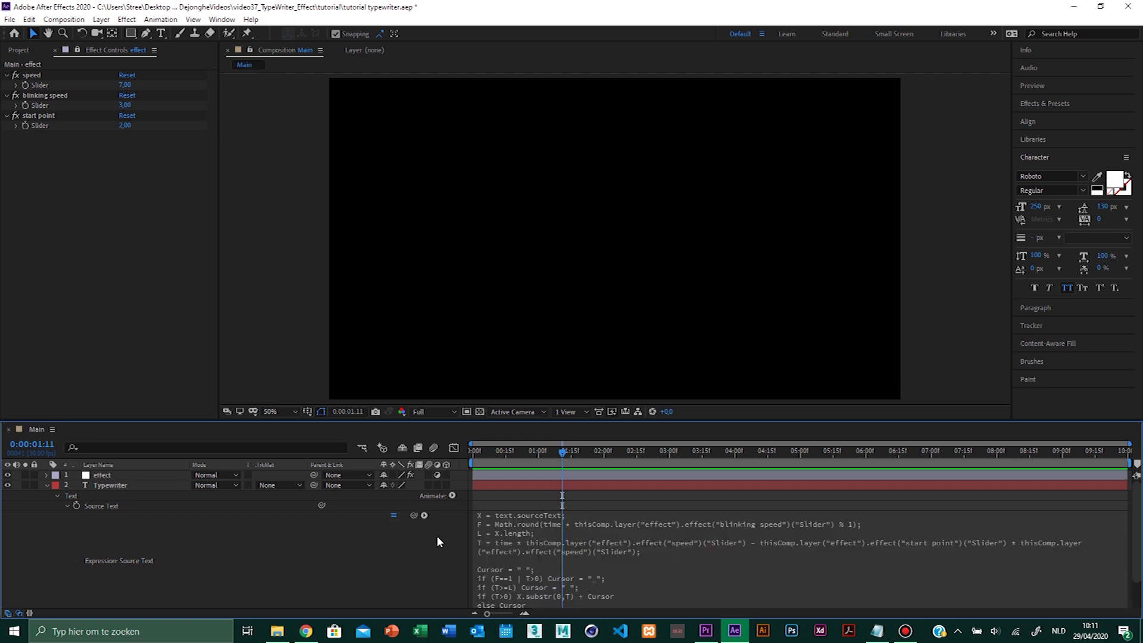
left_click(115, 485)
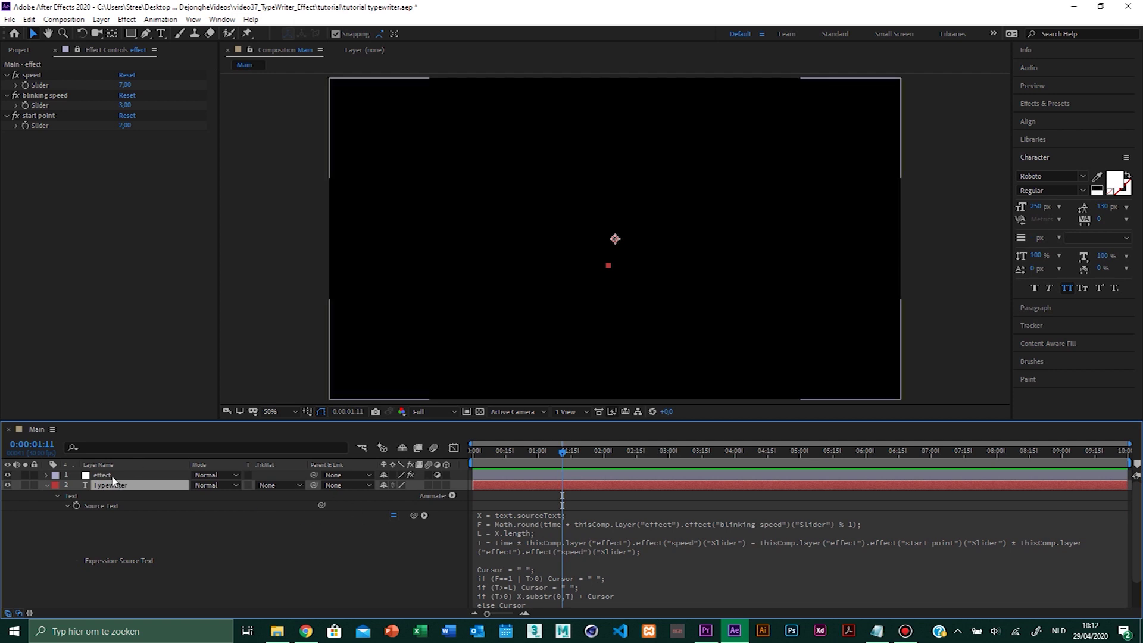
left_click(119, 475)
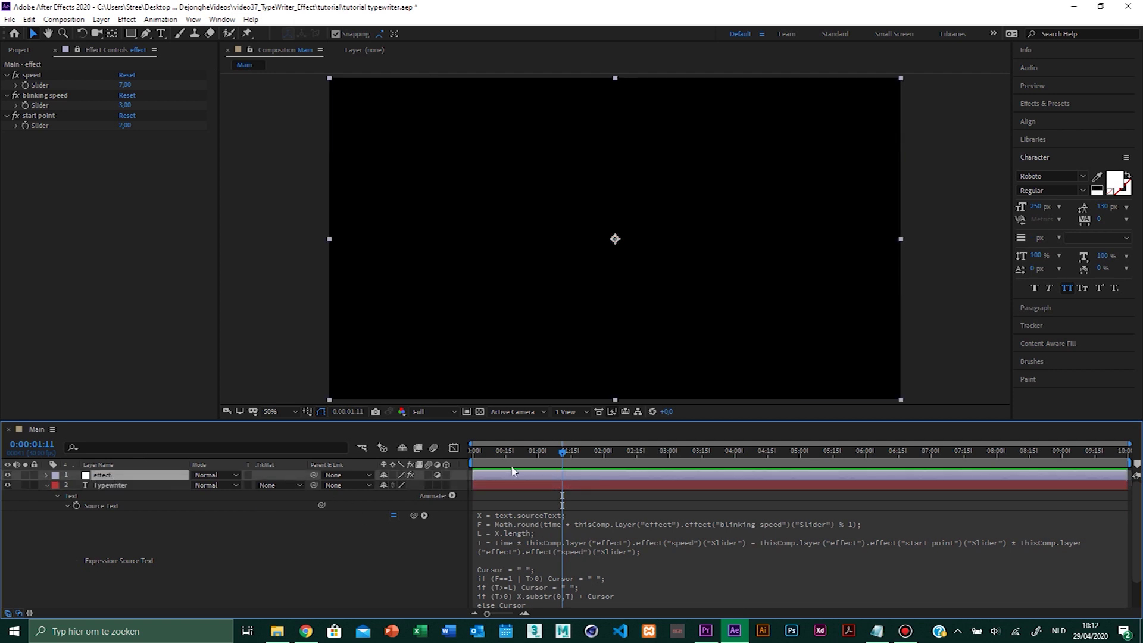
key("space")
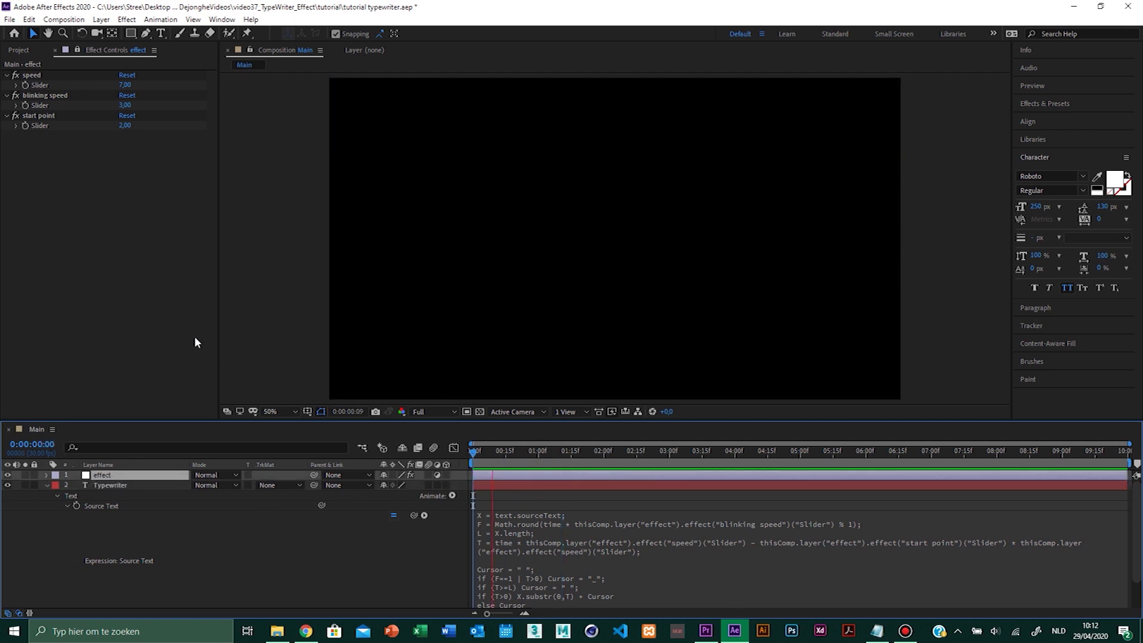